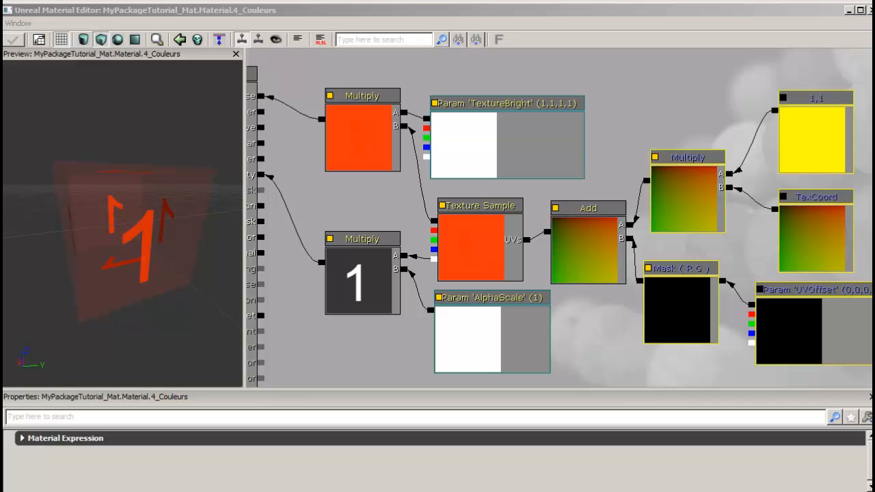
# Switch to Photoshop and inspect the alpha channel of 4_CouleursAlpha.tga with the red, green and blue channels hidden, then restore the RGB composite
pyautogui.hotkey('alt', 'Tab')
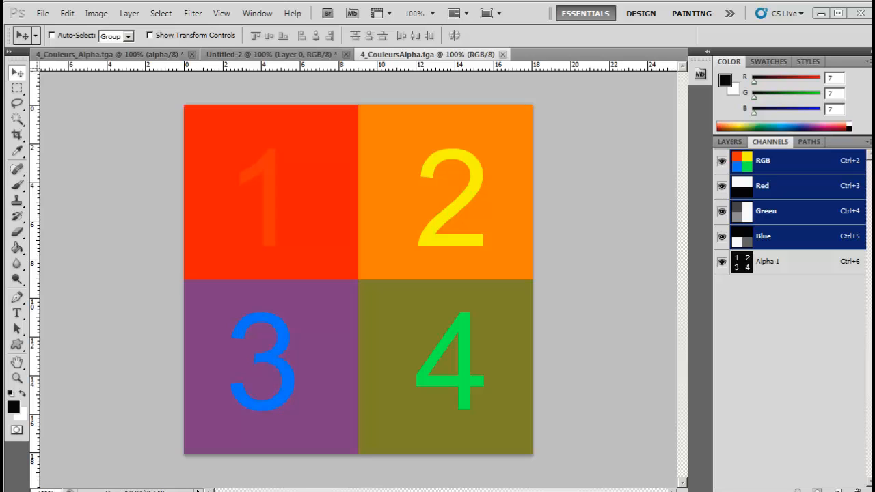
pyautogui.click(722, 237)
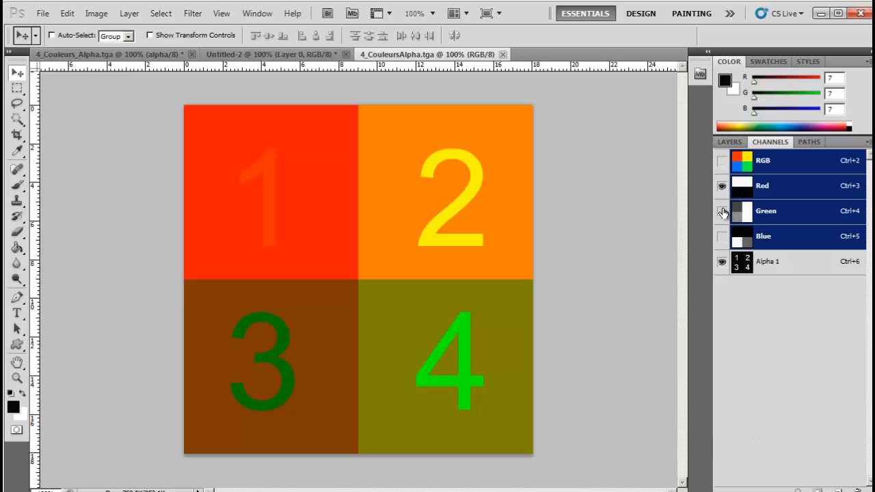
pyautogui.click(723, 211)
pyautogui.click(722, 186)
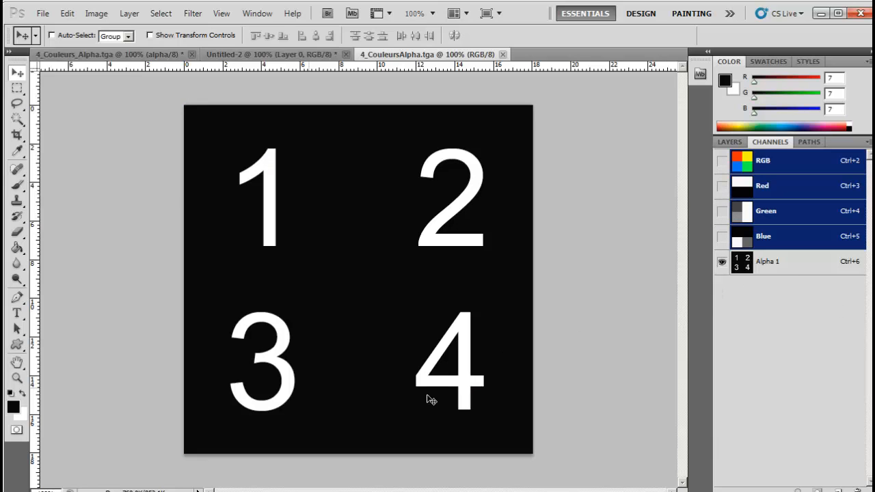
pyautogui.click(722, 162)
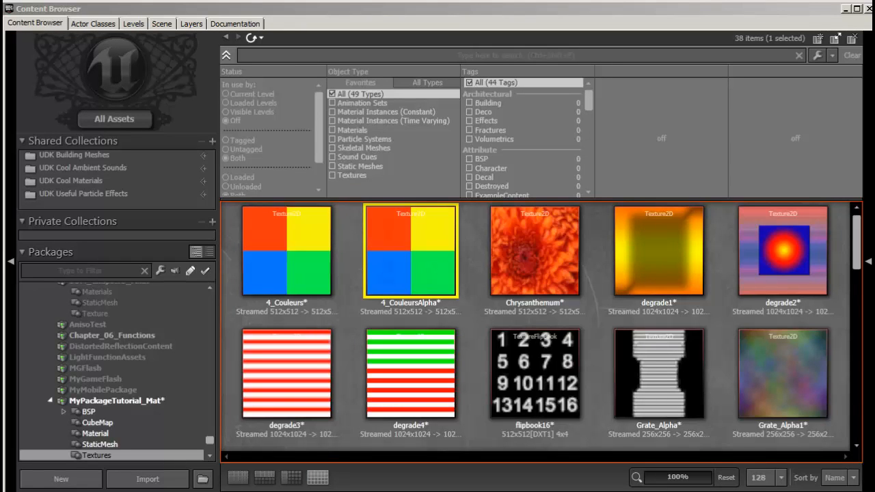
# Examine the 4_Couleurs material's blend settings in the Unreal Material Editor and locate the Texture Sample's texture in the Content Browser
pyautogui.moveTo(418, 245)
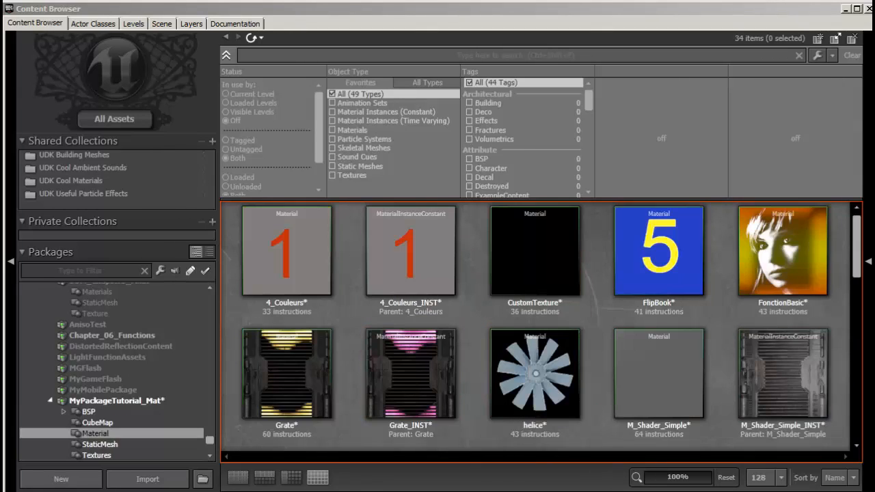
pyautogui.moveTo(300, 227)
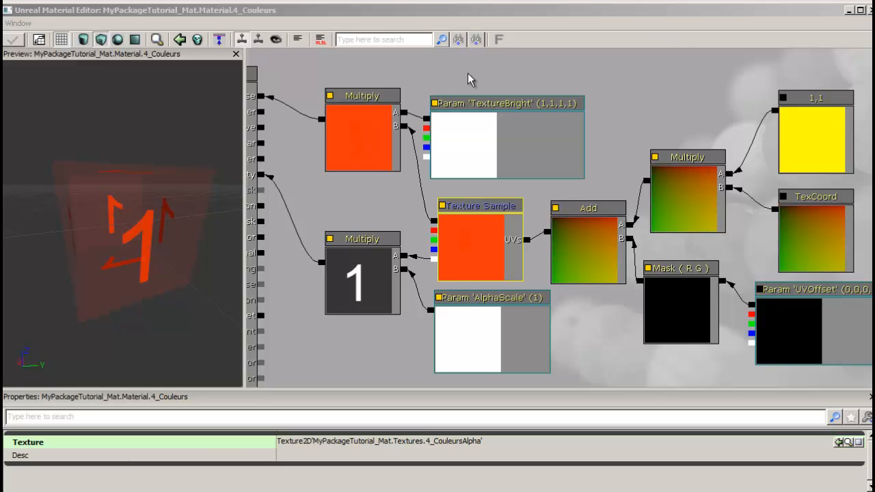
pyautogui.moveTo(307, 371); pyautogui.dragTo(371, 353)
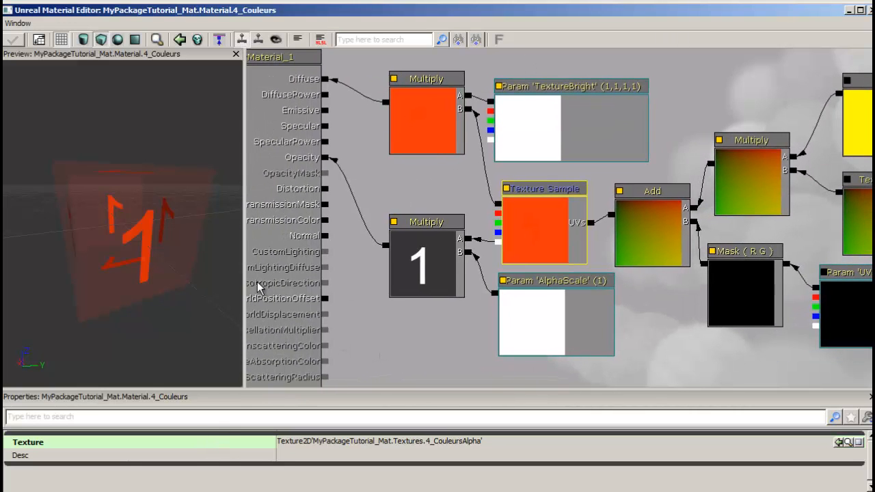
pyautogui.click(268, 248)
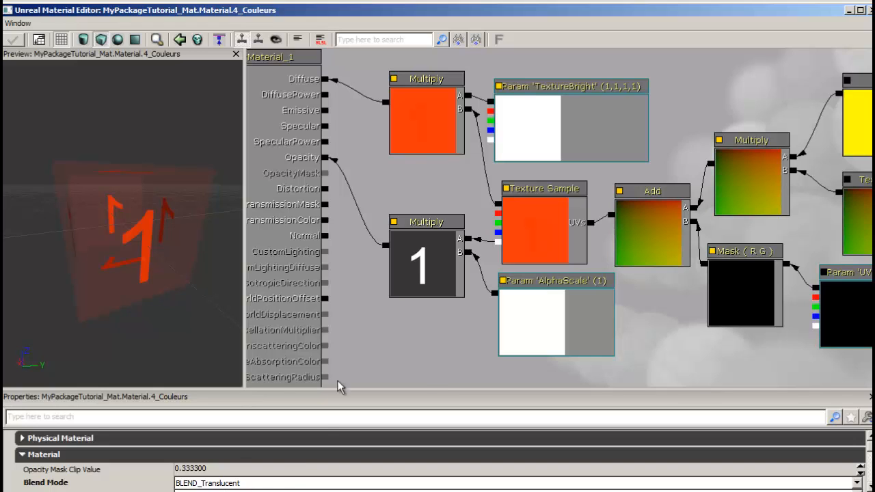
pyautogui.moveTo(423, 195); pyautogui.dragTo(434, 246)
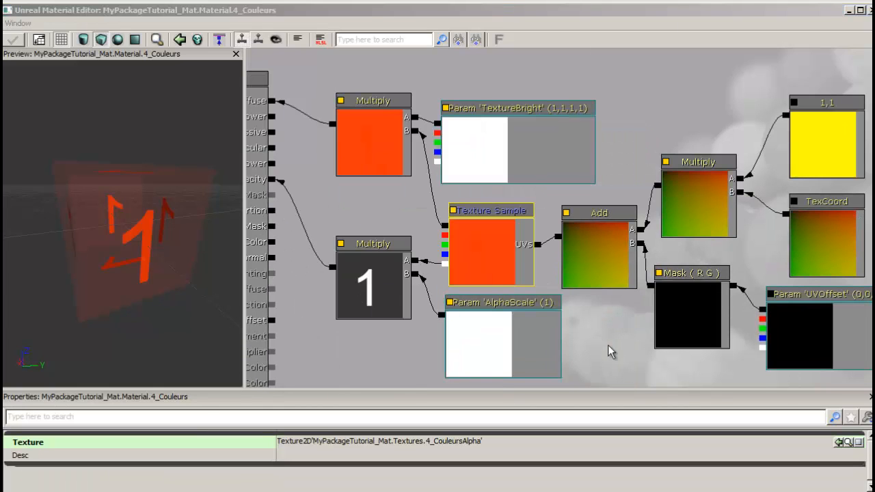
pyautogui.click(476, 259)
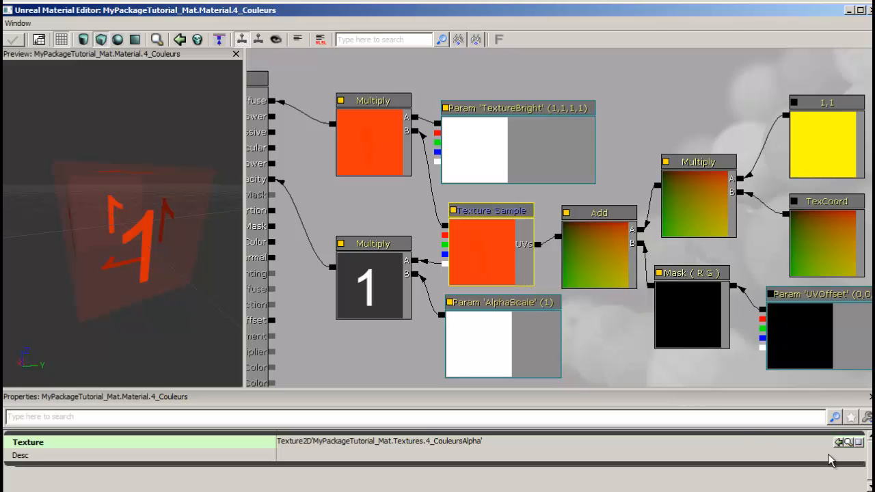
pyautogui.click(847, 442)
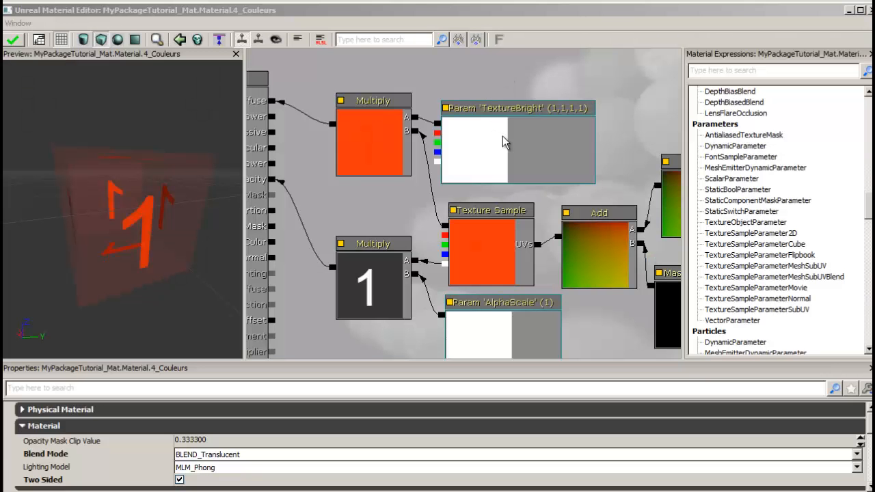
# Examine the default values of the TextureBright and UVOffset vector parameters
pyautogui.click(504, 142)
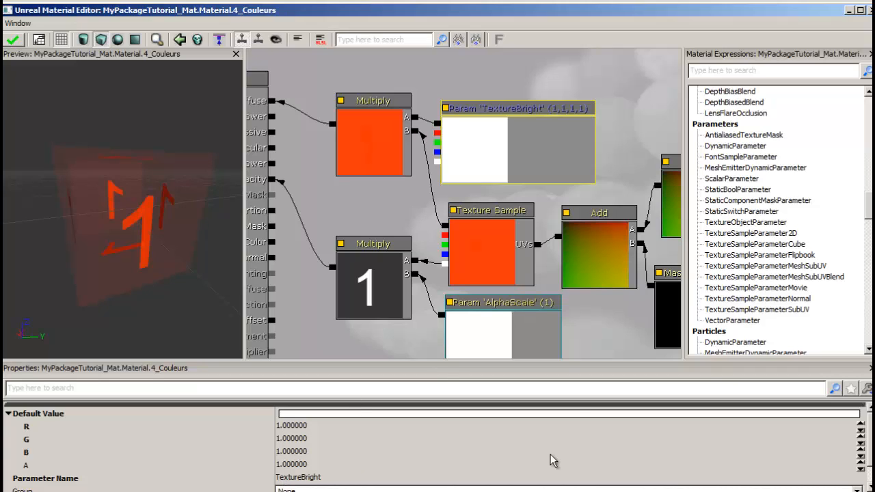
pyautogui.moveTo(589, 338); pyautogui.dragTo(357, 289)
pyautogui.click(603, 279)
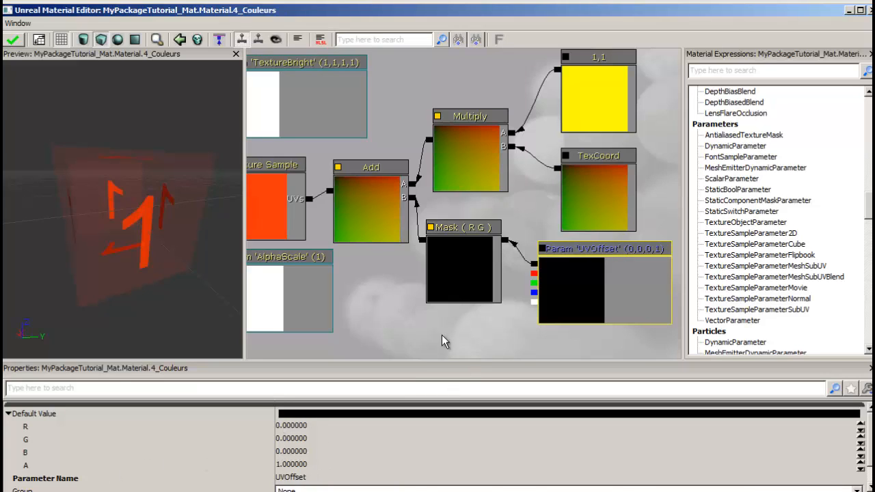
pyautogui.moveTo(441, 337); pyautogui.dragTo(451, 344)
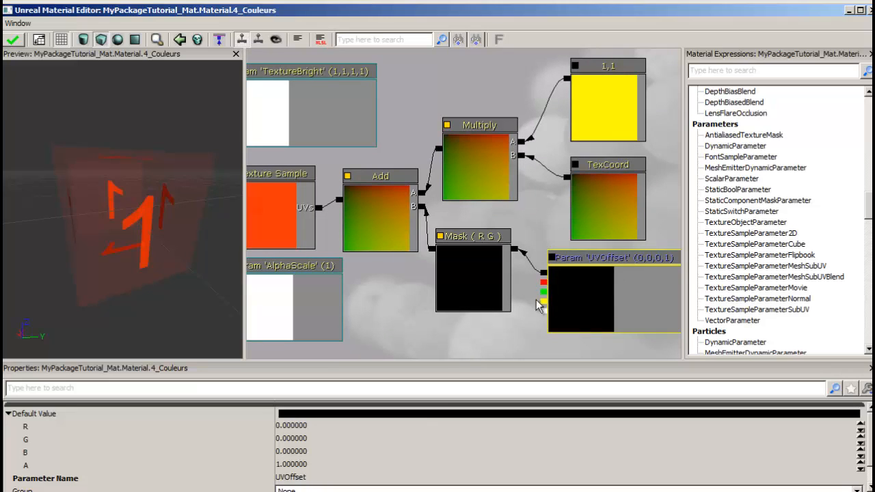
# Check the properties of the component mask, the TexCoord node and the two-component constant that multiplies it
pyautogui.click(479, 273)
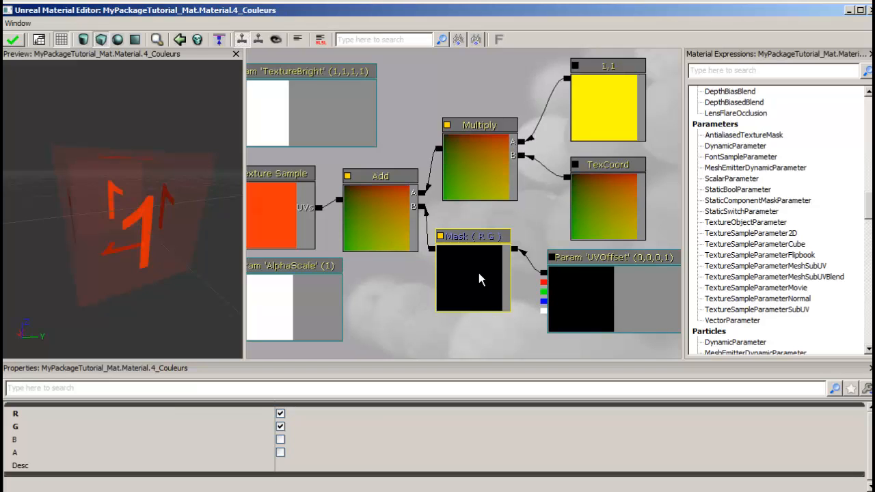
pyautogui.moveTo(403, 300); pyautogui.dragTo(425, 305)
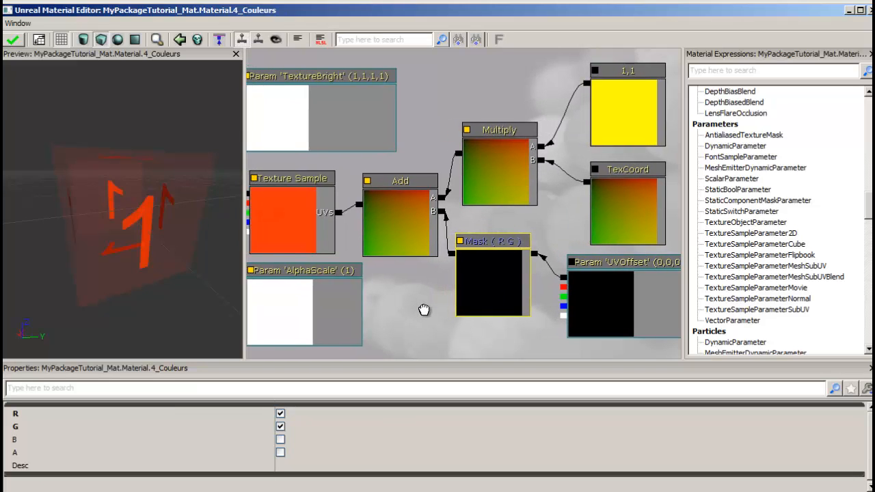
pyautogui.click(631, 213)
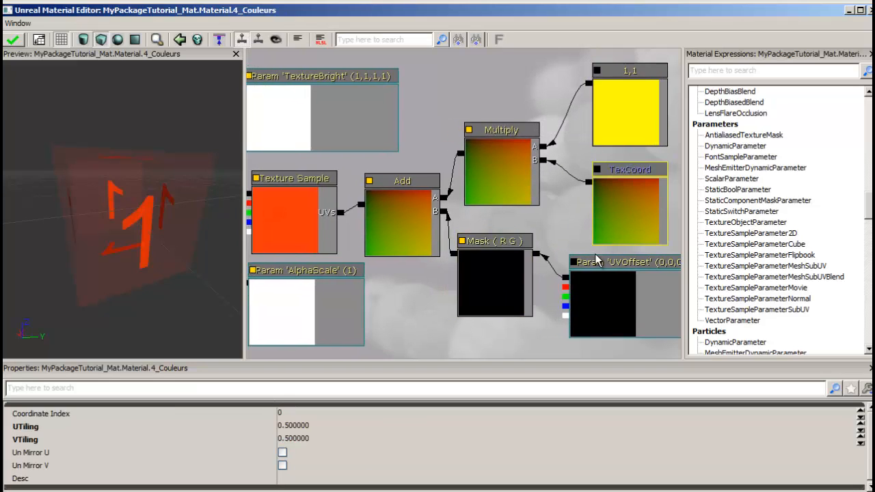
pyautogui.click(643, 95)
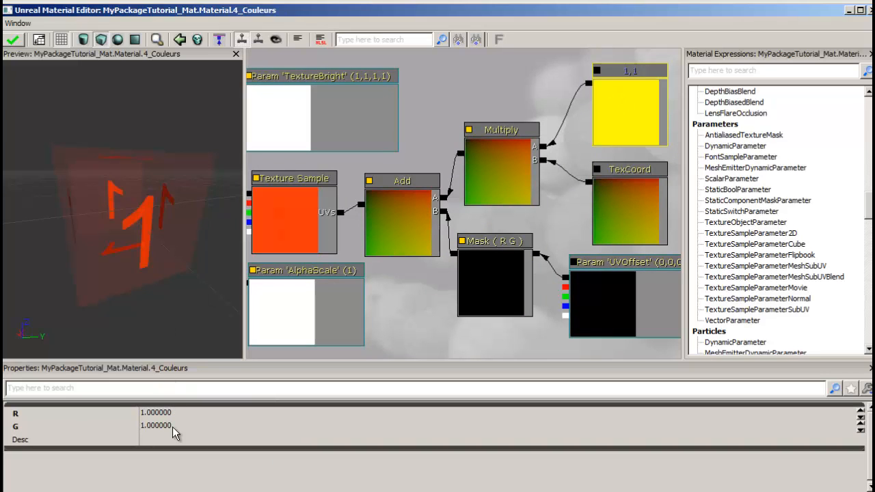
# Examine the AlphaScale parameter's properties and find the ScalarParameter expression in the expression list
pyautogui.moveTo(384, 327); pyautogui.dragTo(568, 336)
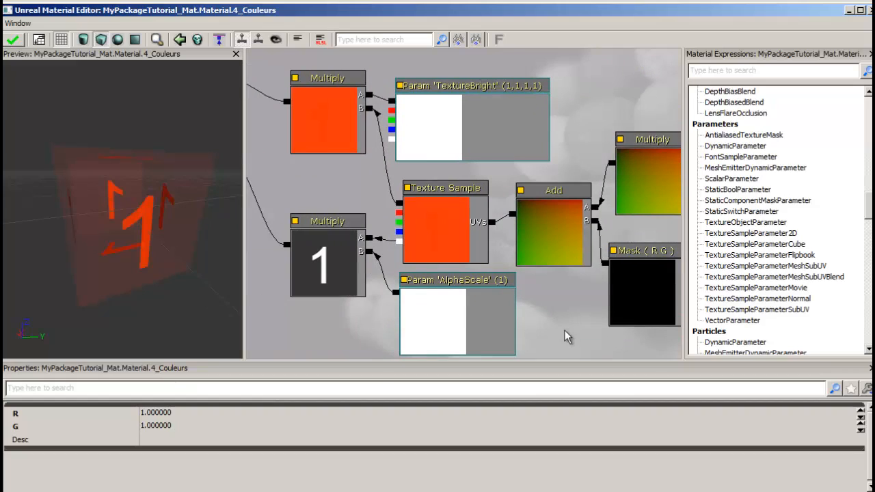
pyautogui.click(439, 326)
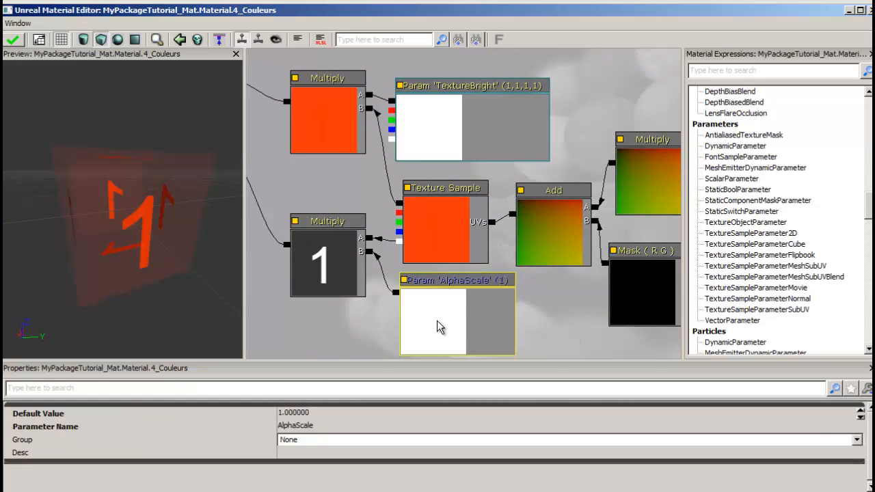
pyautogui.click(731, 179)
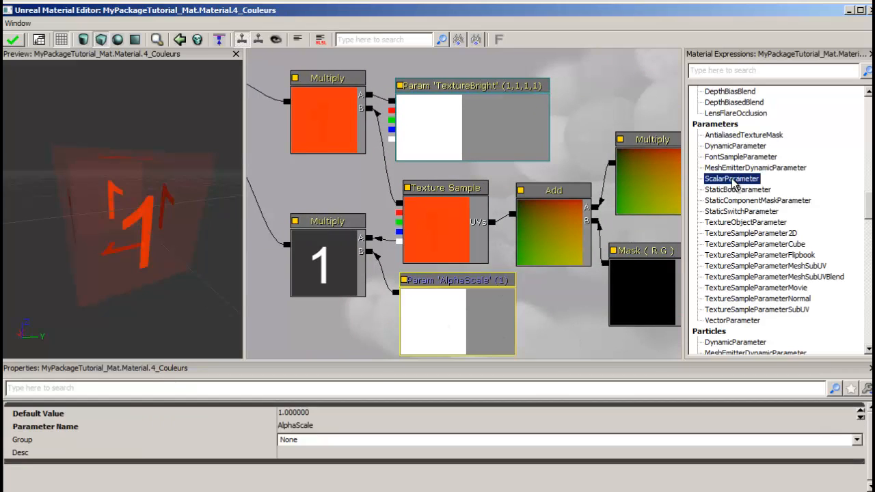
pyautogui.click(463, 319)
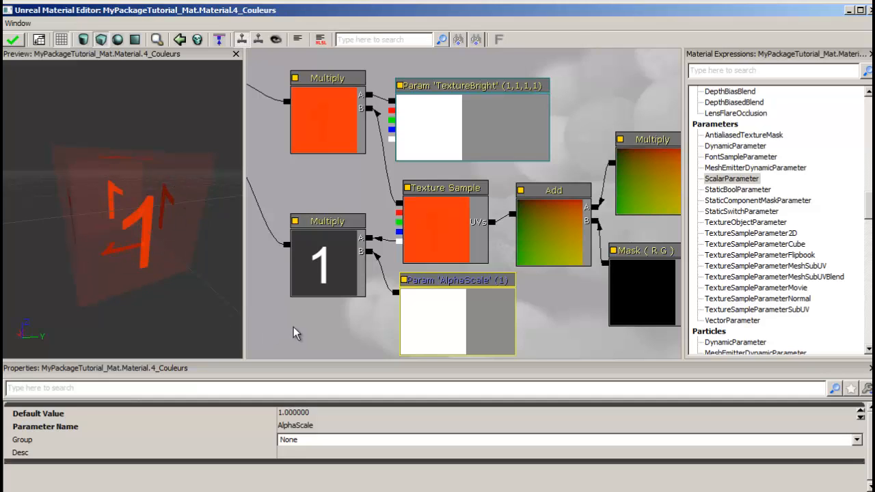
pyautogui.click(451, 312)
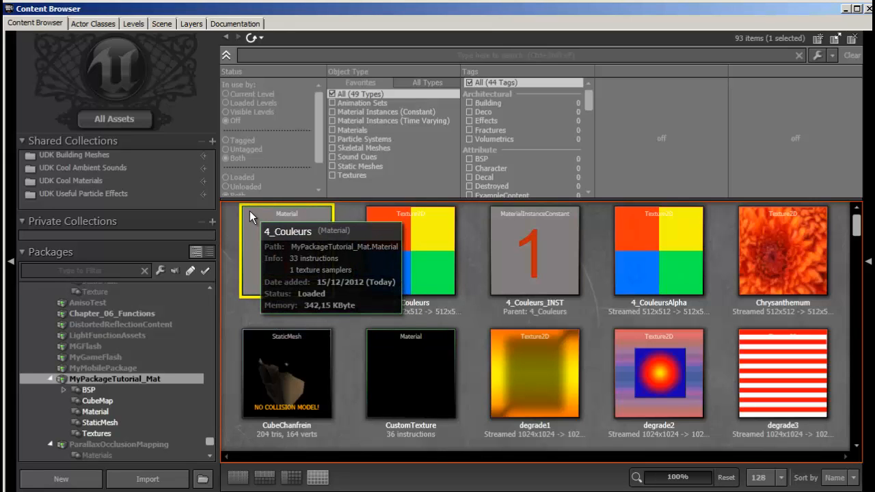
# Create a constant material instance of the 4_Couleurs material named 4_Couleurs_INST2 in the MyPackageTutorial_Mat package
pyautogui.rightClick(249, 216)
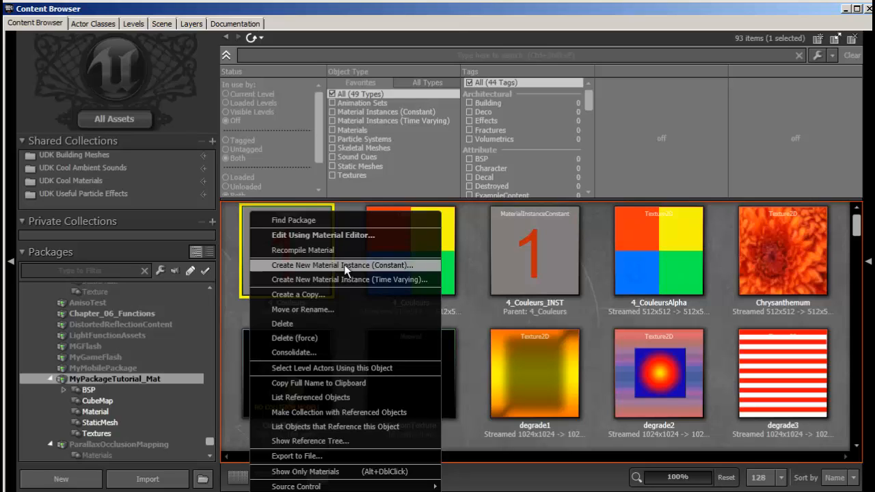
pyautogui.click(422, 267)
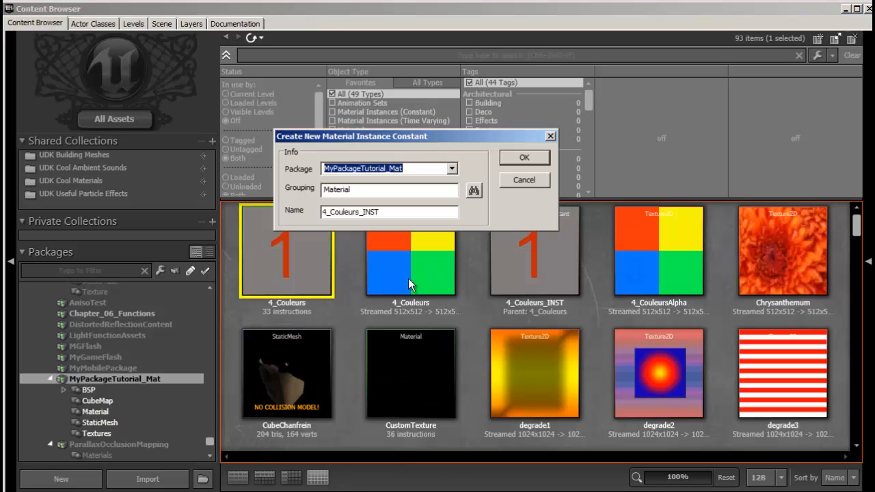
pyautogui.click(390, 214)
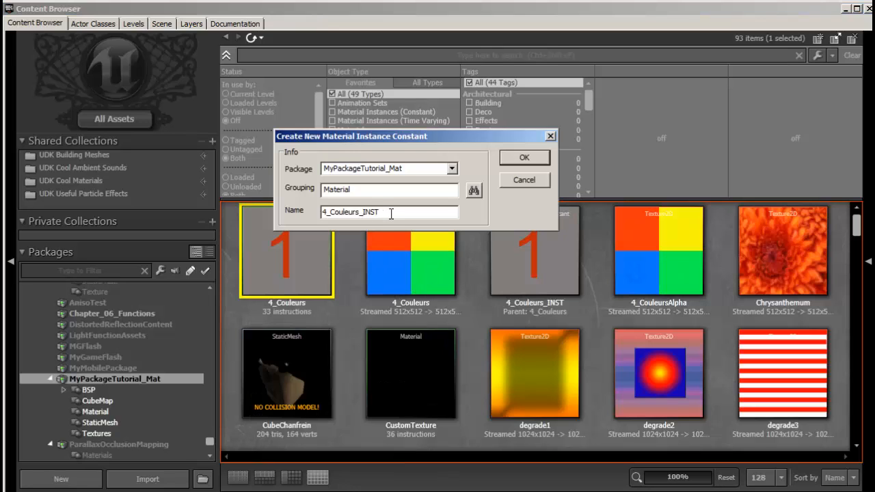
pyautogui.write('2')
pyautogui.click(518, 159)
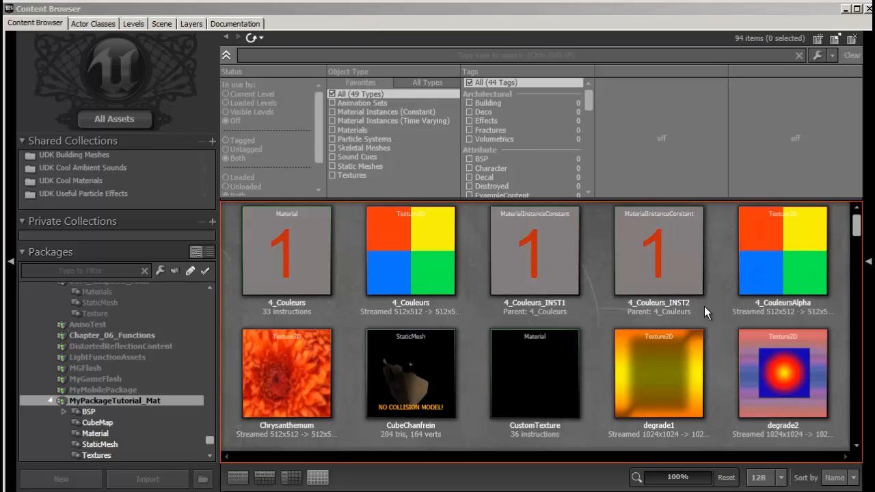
# Open the 4_Couleurs_INST1 material instance for editing and locate its parent material in the Content Browser
pyautogui.click(536, 250)
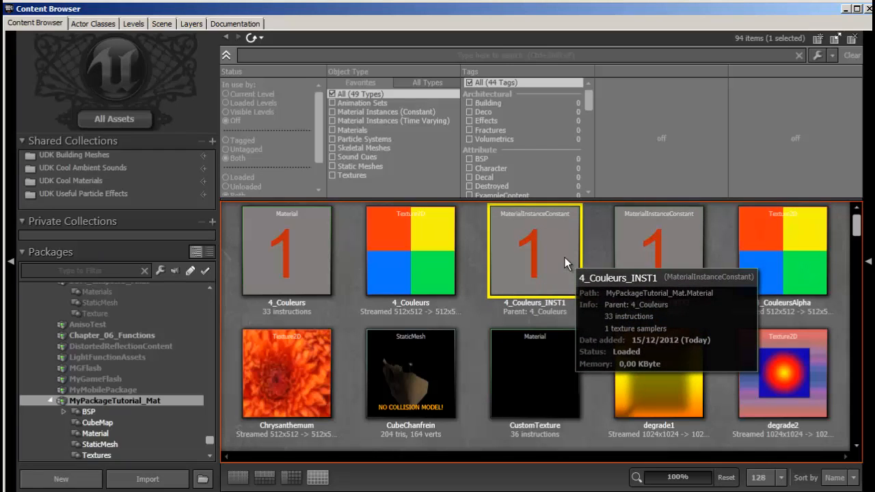
pyautogui.doubleClick(565, 257)
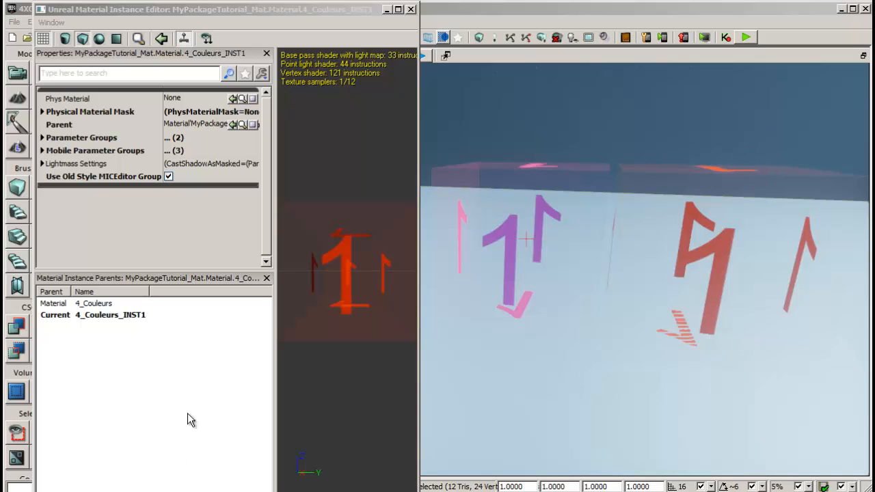
pyautogui.click(197, 366)
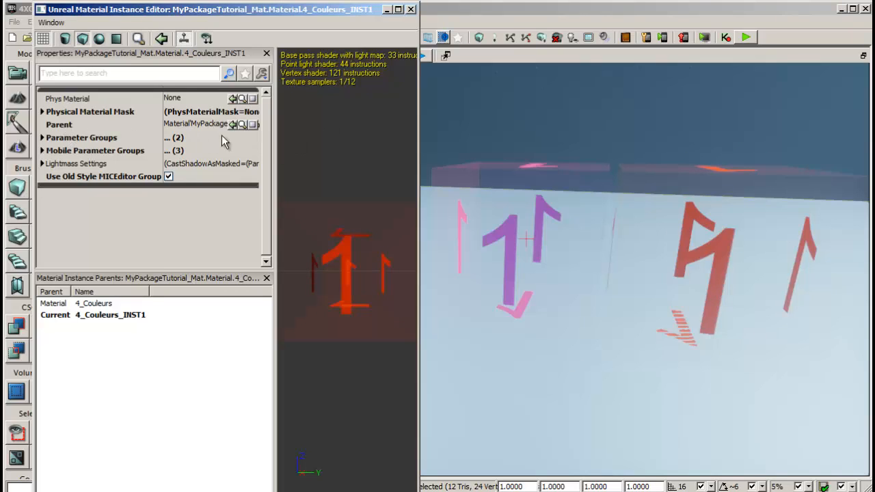
pyautogui.click(244, 127)
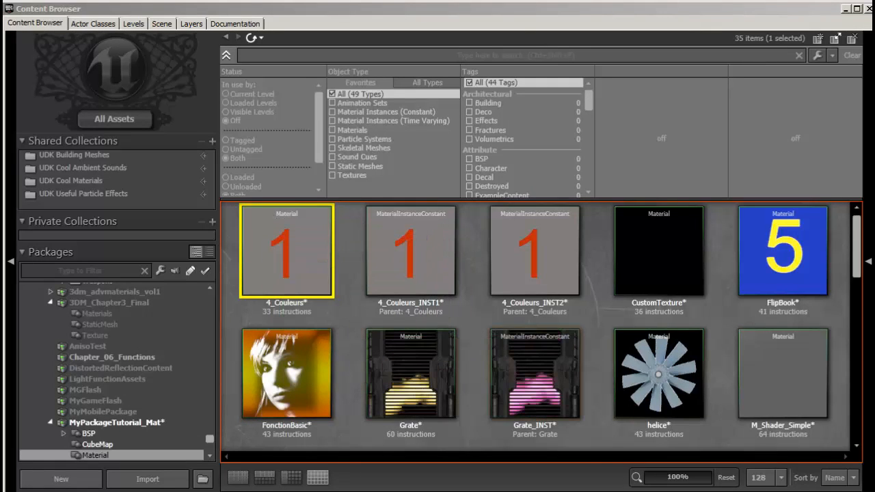
pyautogui.click(869, 8)
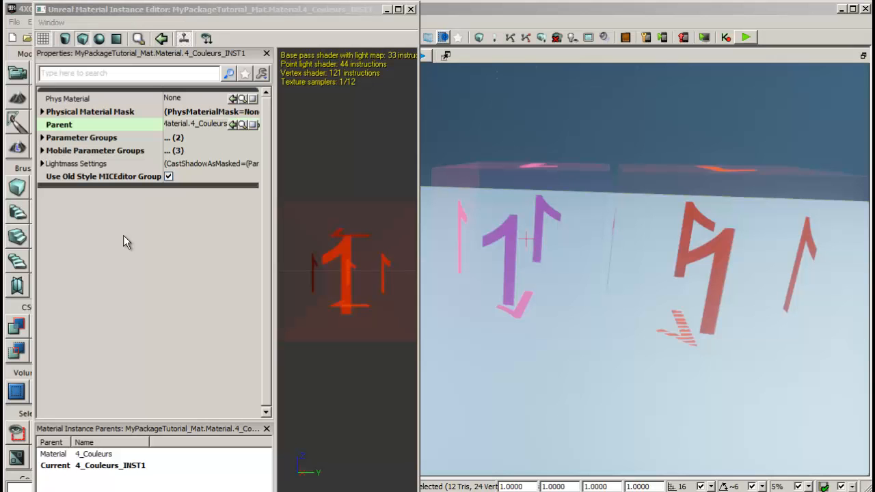
# Expand the vector and scalar parameter groups of 4_Couleurs_INST1 and enable the TextureBright override
pyautogui.click(43, 138)
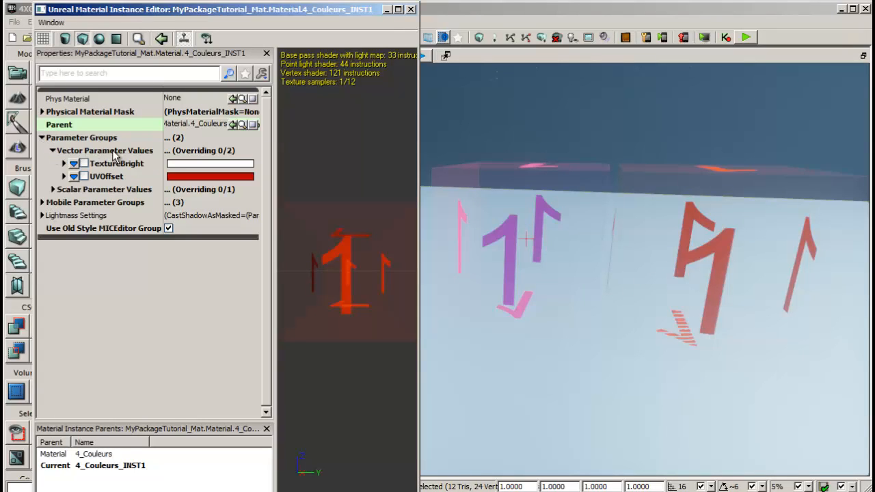
pyautogui.click(53, 190)
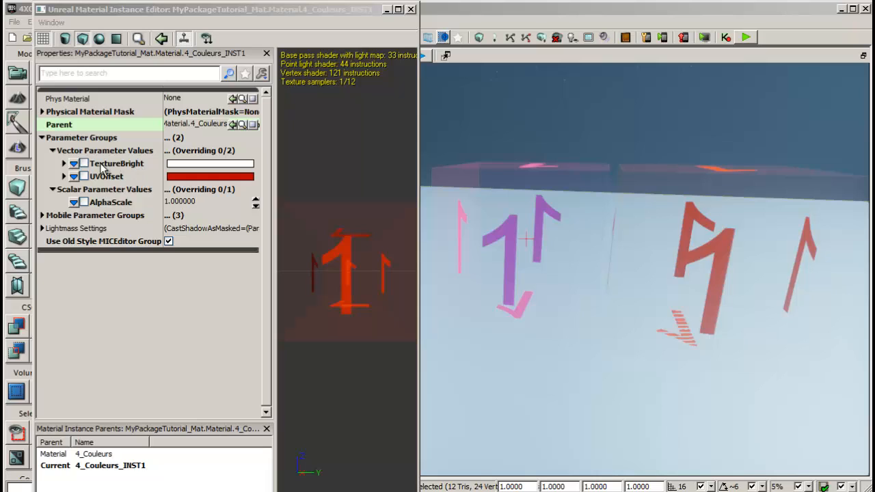
pyautogui.click(63, 165)
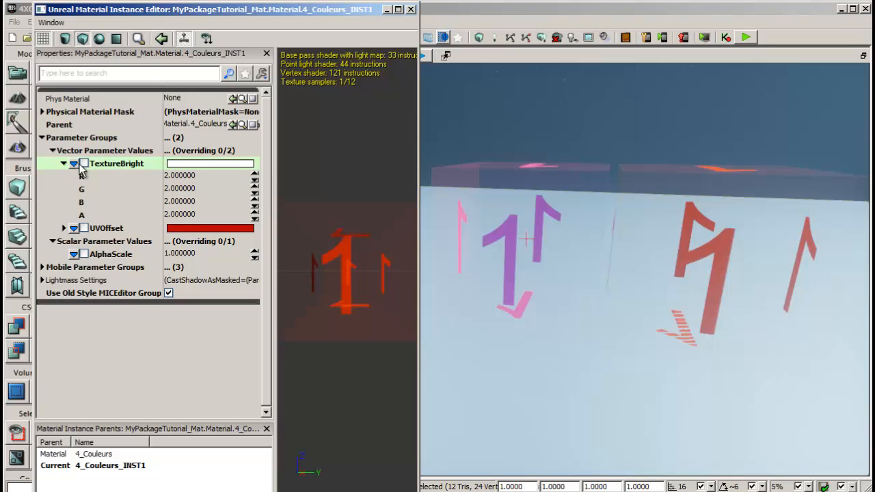
pyautogui.click(83, 164)
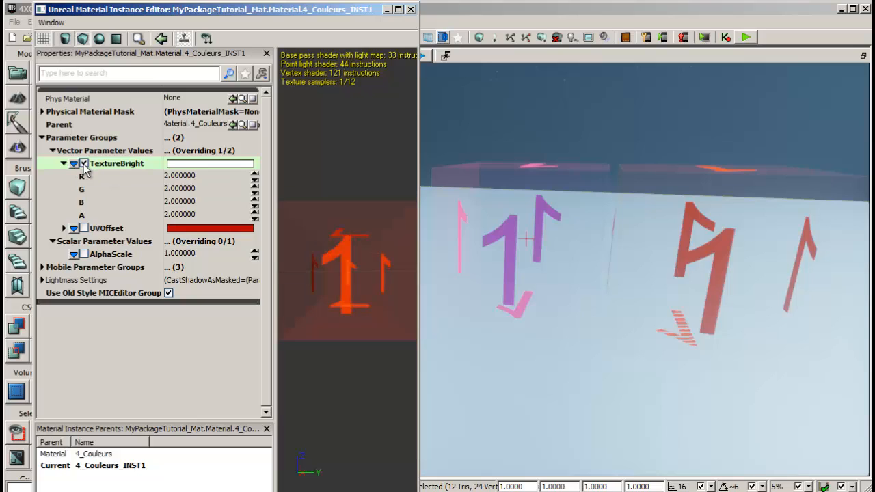
# Set the R, G, B and A values of TextureBright in 4_Couleurs_INST1 to 4
pyautogui.click(209, 178)
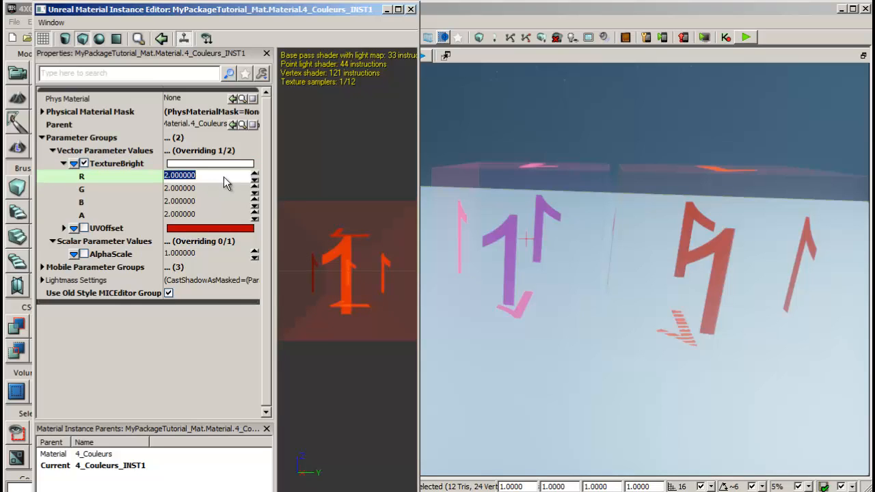
pyautogui.write('4')
pyautogui.press('Return')
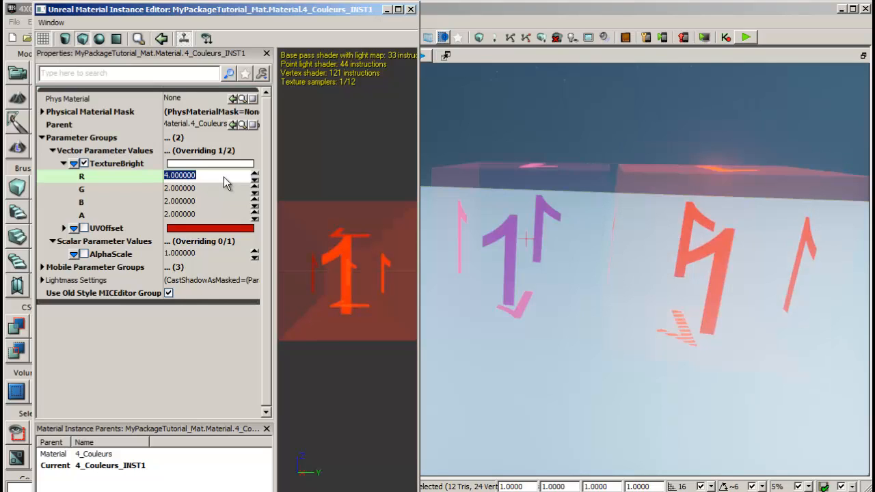
pyautogui.press('Tab')
pyautogui.write('4')
pyautogui.press('Return')
pyautogui.press('Tab')
pyautogui.write('4')
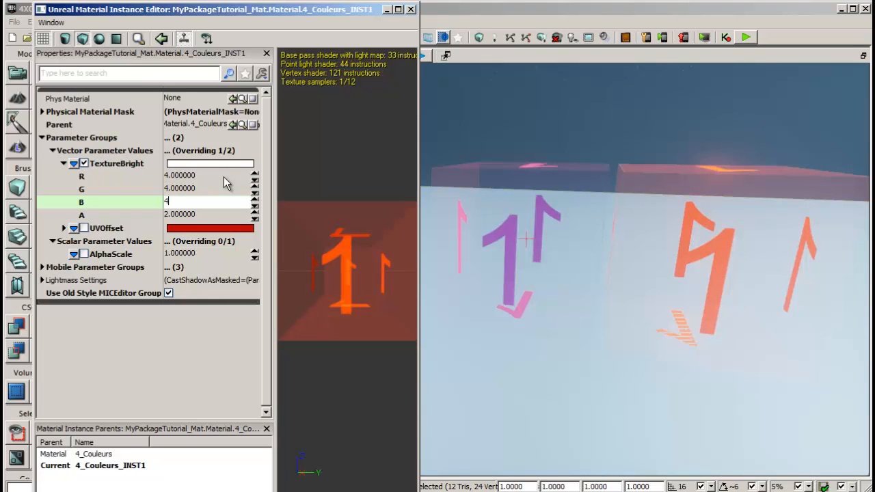
pyautogui.press('Return')
pyautogui.write('4')
pyautogui.press('Return')
pyautogui.press('Tab')
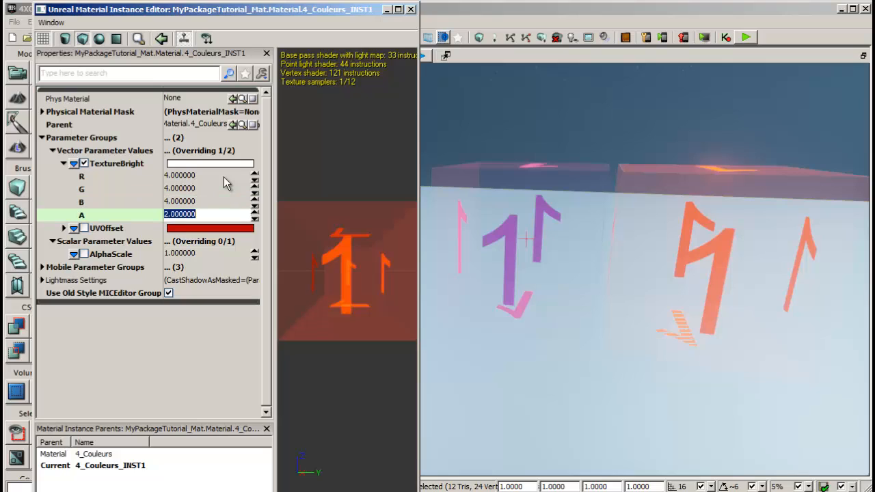
pyautogui.write('4')
pyautogui.press('Return')
# Enable the AlphaScale override in 4_Couleurs_INST1 and set its value to 0.5
pyautogui.click(84, 254)
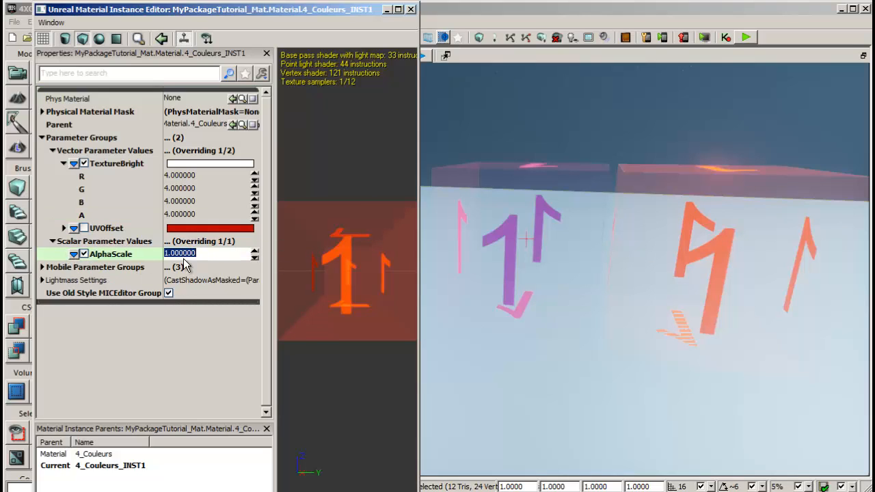
pyautogui.click(218, 255)
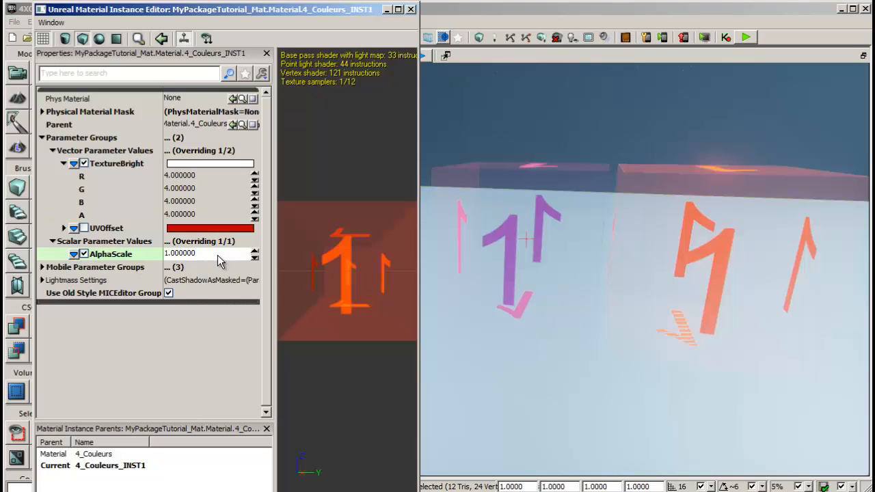
pyautogui.press('BackSpace')
pyautogui.press('BackSpace')
pyautogui.press('BackSpace')
pyautogui.press('BackSpace')
pyautogui.press('BackSpace')
pyautogui.press('BackSpace')
pyautogui.press('BackSpace')
pyautogui.press('BackSpace')
pyautogui.write('0.5')
pyautogui.press('Return')
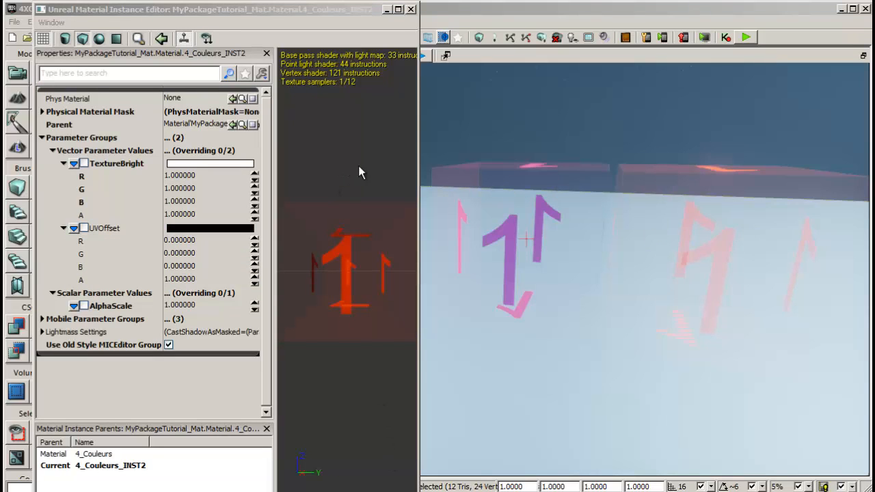
# Set the R, G, B and A values of TextureBright in 4_Couleurs_INST2 to 2
pyautogui.click(207, 176)
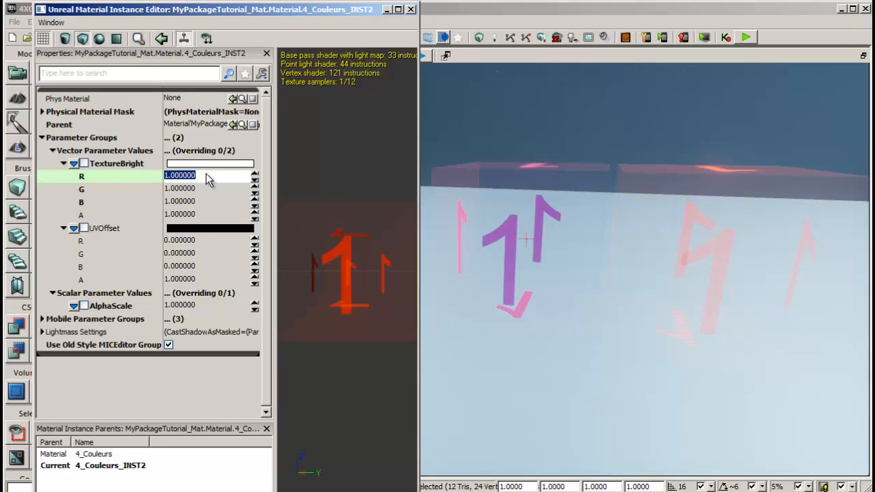
pyautogui.write('2')
pyautogui.press('Tab')
pyautogui.write('2')
pyautogui.press('Tab')
pyautogui.write('2')
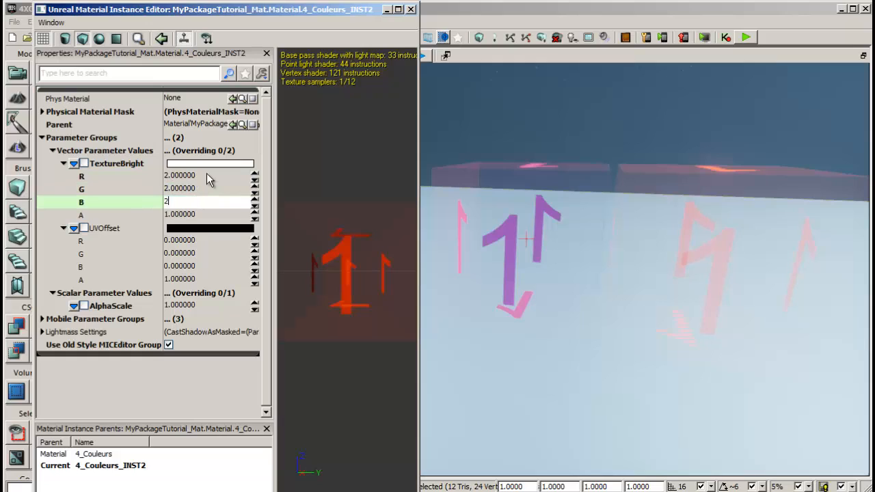
pyautogui.press('Tab')
pyautogui.write('2')
pyautogui.press('Return')
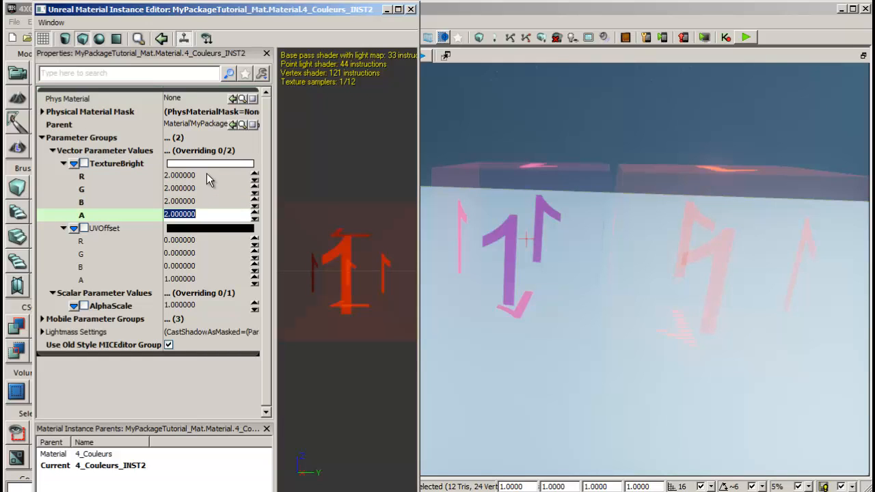
# Enable the TextureBright override in 4_Couleurs_INST2, toggling it off and on again to compare the effect
pyautogui.click(83, 164)
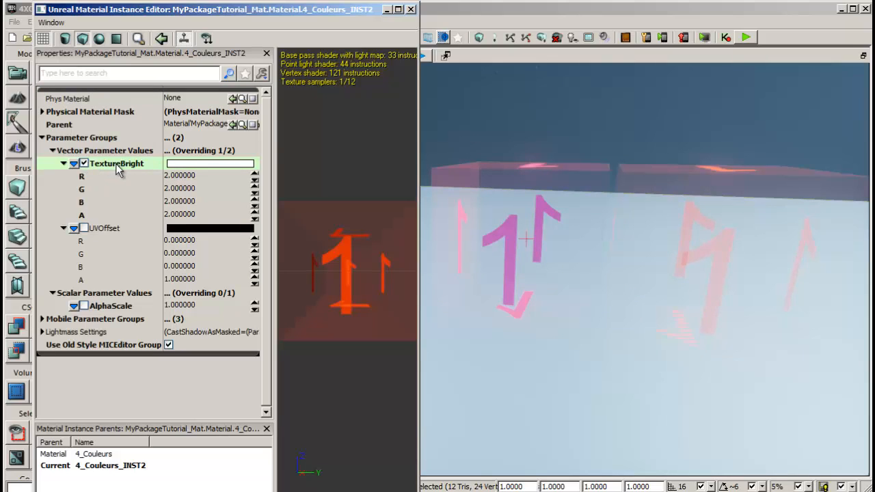
pyautogui.click(83, 164)
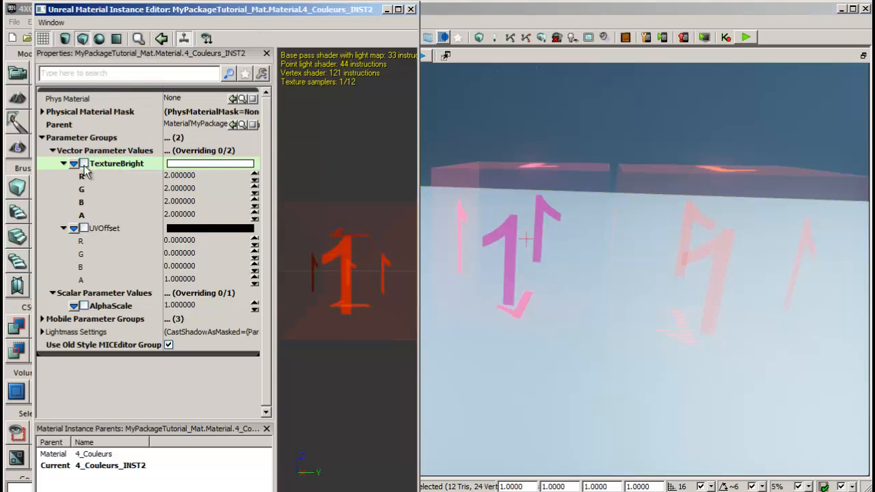
pyautogui.click(84, 164)
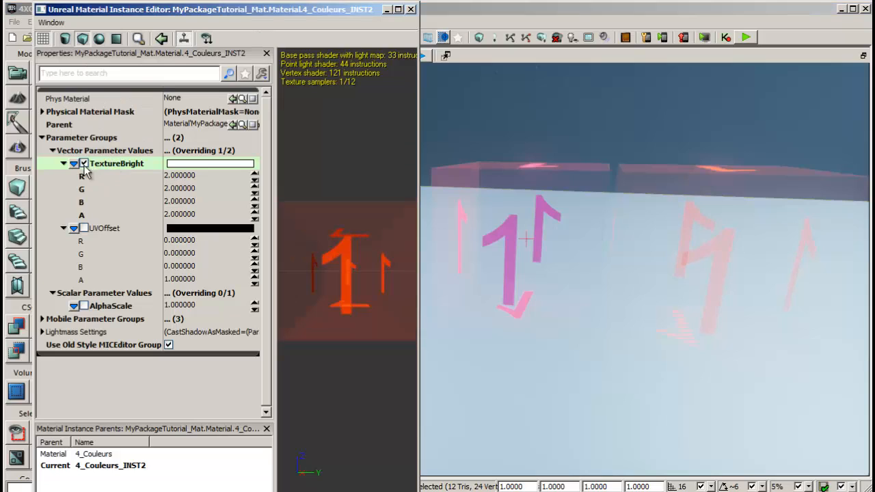
# Enable the UVOffset override in 4_Couleurs_INST2 and set its R value to 0.5
pyautogui.click(83, 228)
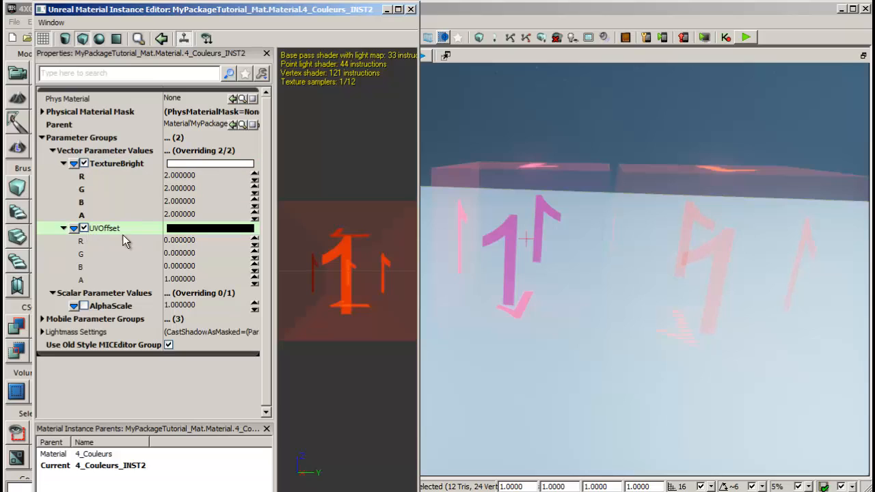
pyautogui.click(205, 241)
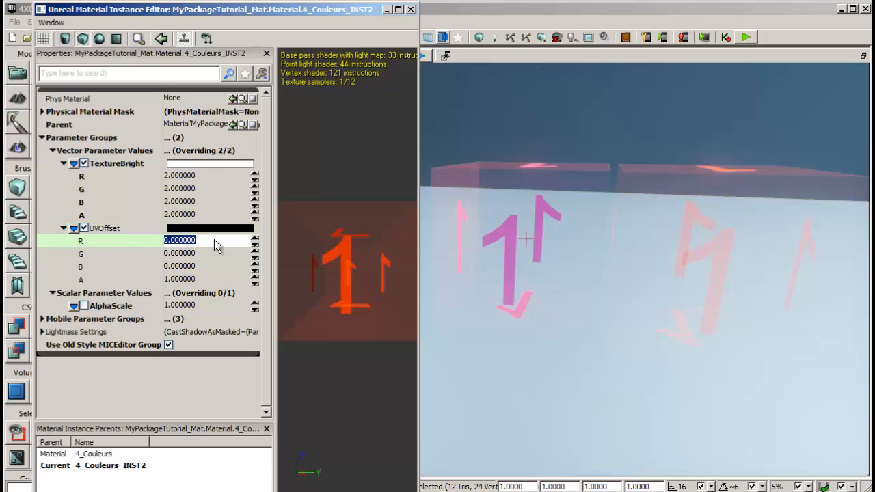
pyautogui.write('0.5')
pyautogui.press('Return')
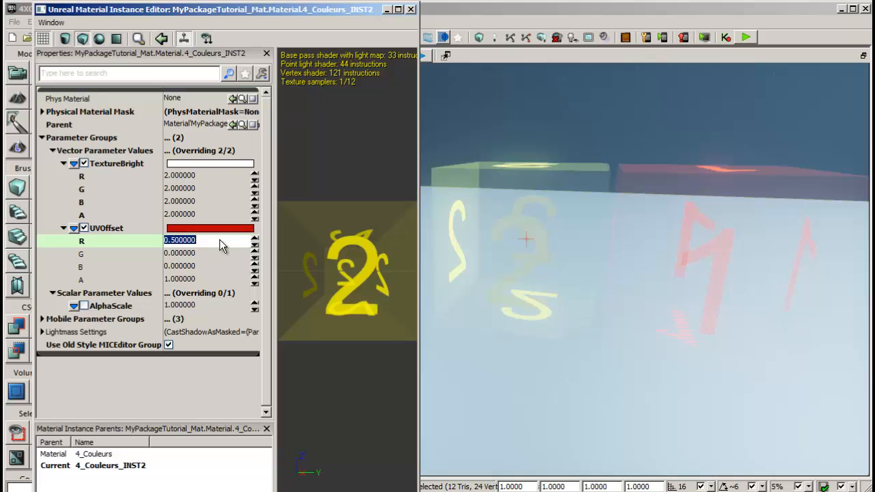
pyautogui.press('Return')
# Set the G value of UVOffset in 4_Couleurs_INST2 to 0.5 and its R value to 0
pyautogui.click(200, 252)
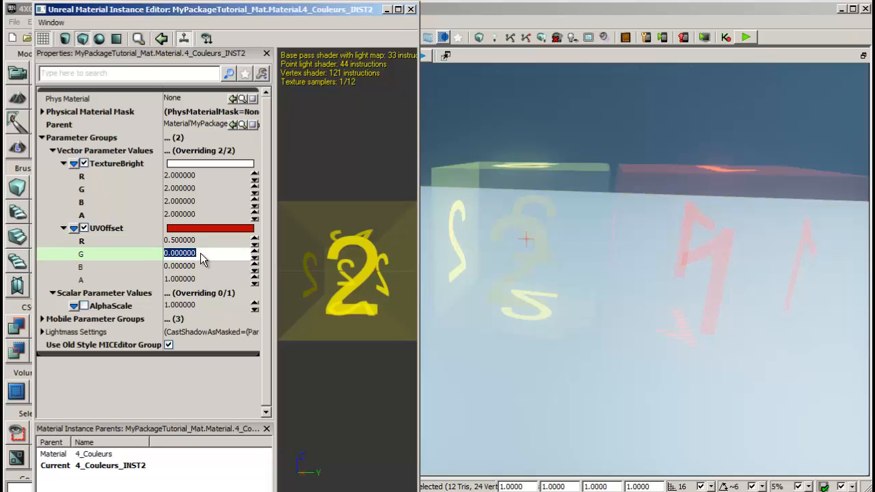
pyautogui.write('0.5')
pyautogui.press('Return')
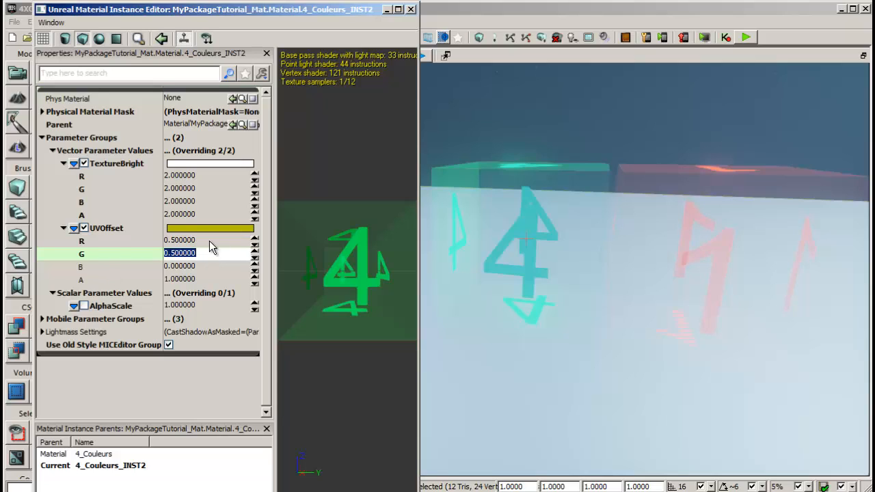
pyautogui.click(209, 240)
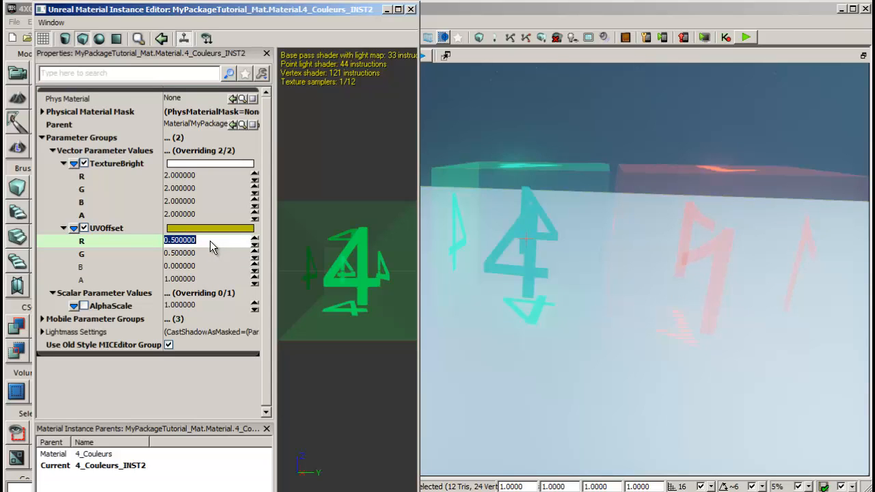
pyautogui.write('0')
pyautogui.press('Return')
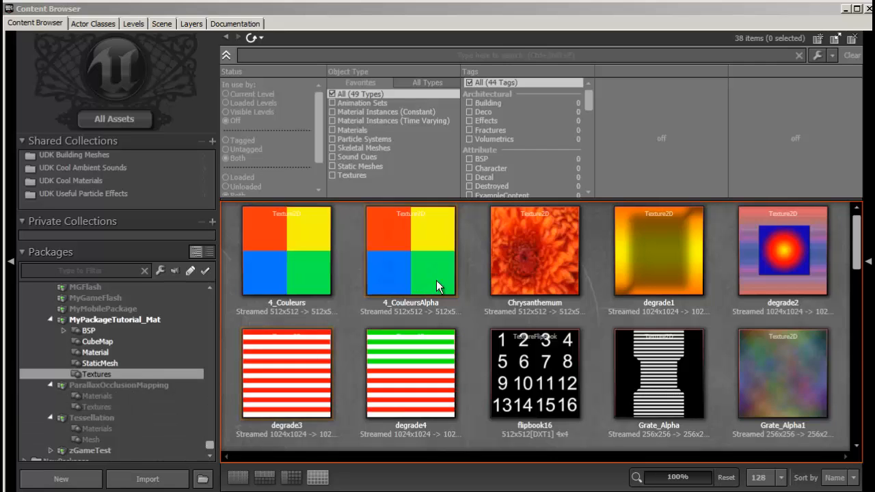
# Check the number layout of the 4_CouleursAlpha texture in its texture properties
pyautogui.doubleClick(420, 268)
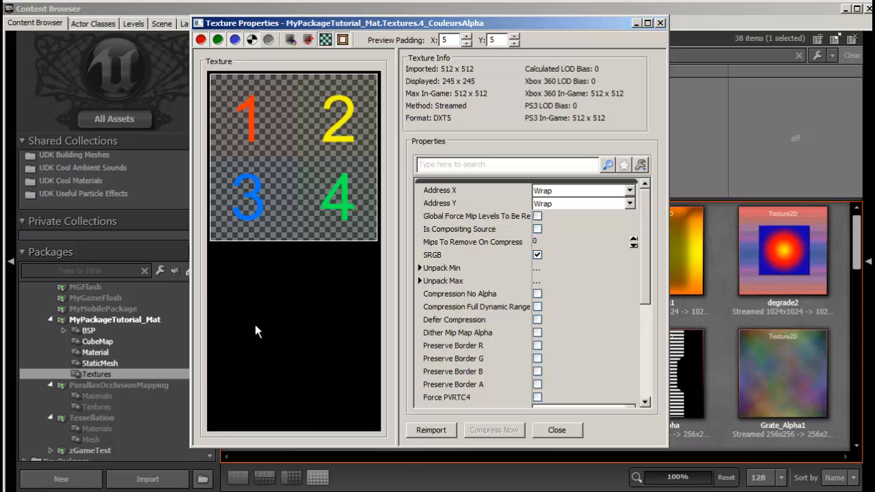
pyautogui.click(561, 430)
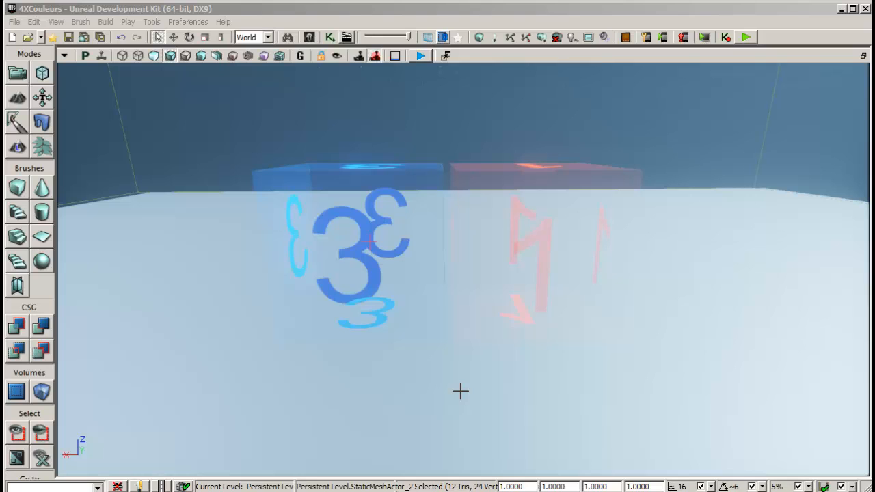
# Start creating a time-varying material instance from the 4_Couleurs material in the MyPackageTutorial_Mat package
pyautogui.hotkey('alt', 'Tab')
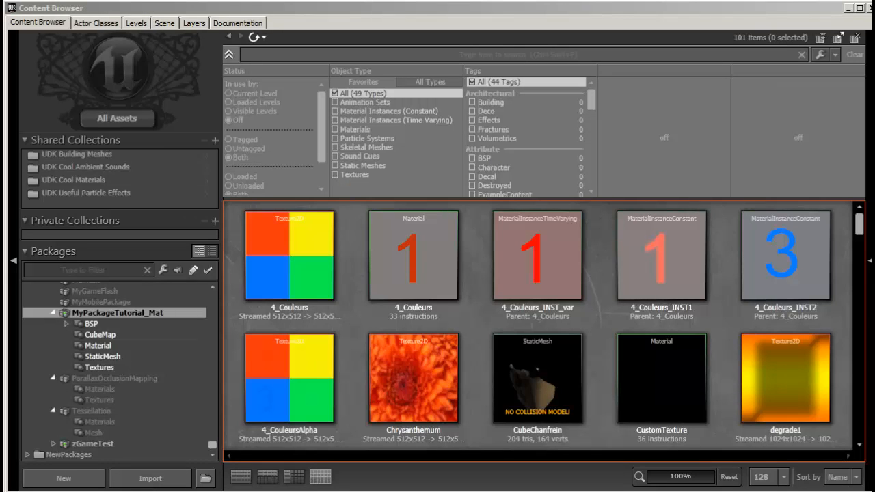
pyautogui.moveTo(391, 226)
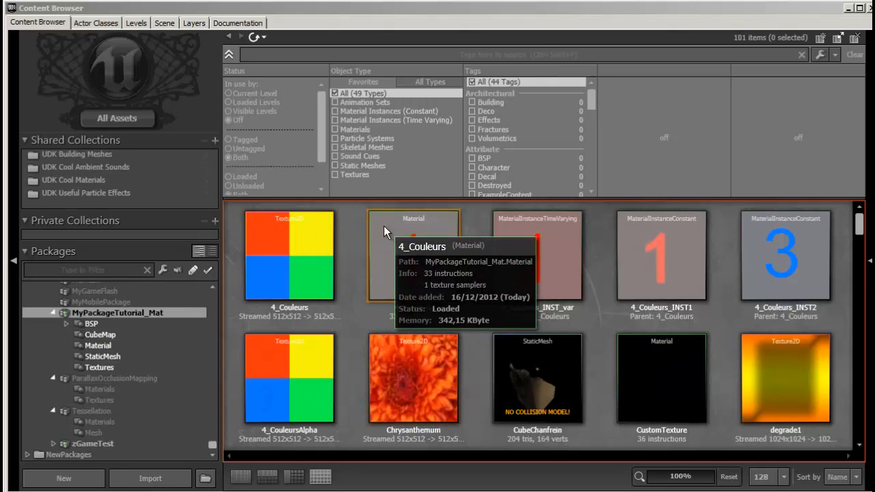
pyautogui.rightClick(383, 225)
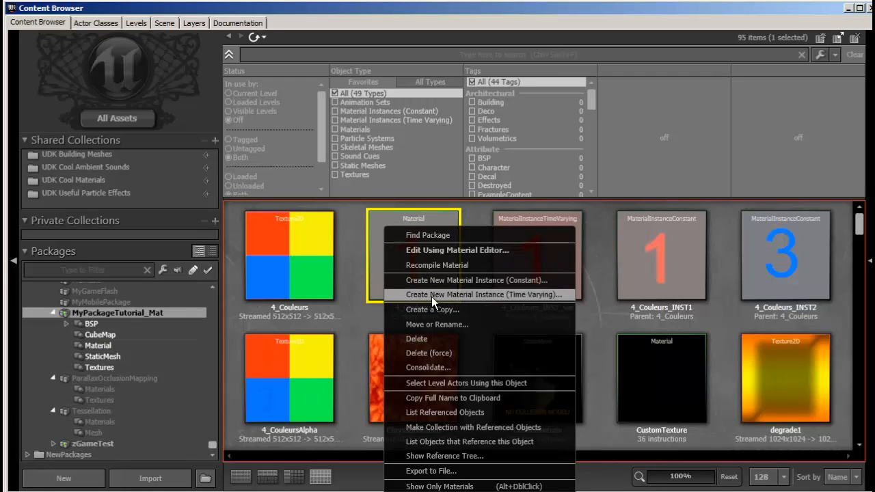
pyautogui.click(533, 291)
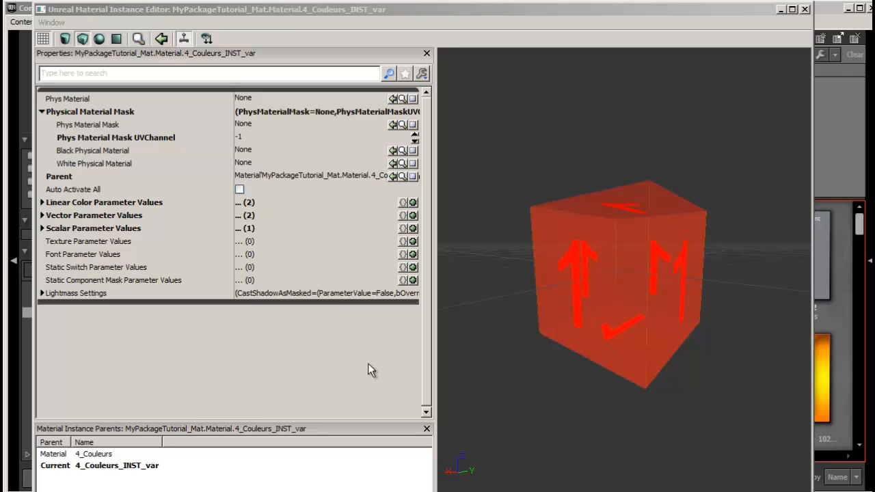
# Add two points to the value curve of the AlphaScale scalar parameter in 4_Couleurs_INST_var
pyautogui.click(42, 228)
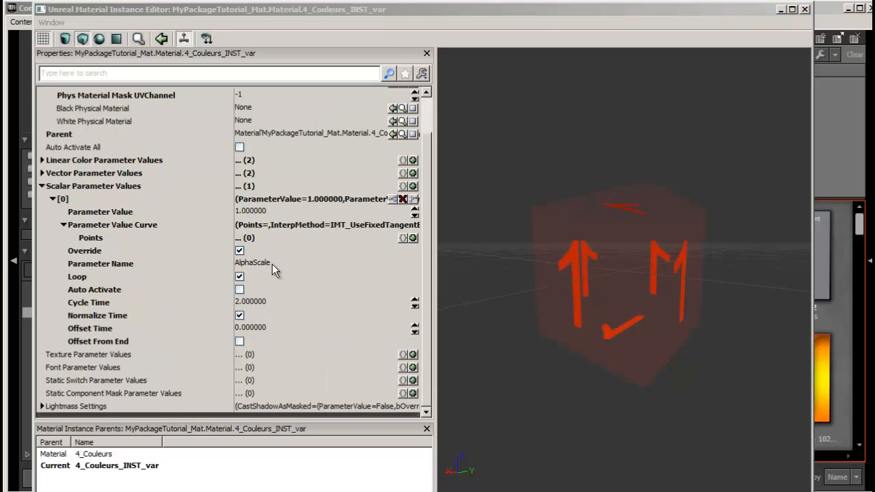
pyautogui.click(272, 264)
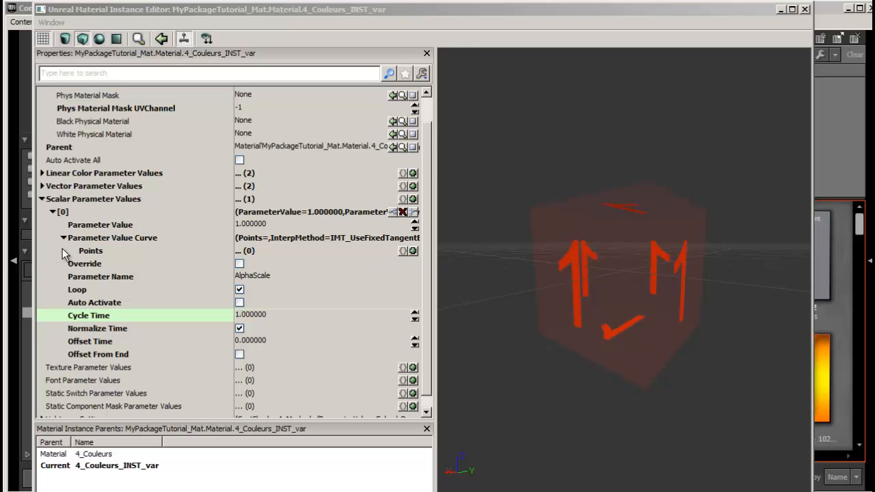
pyautogui.click(412, 251)
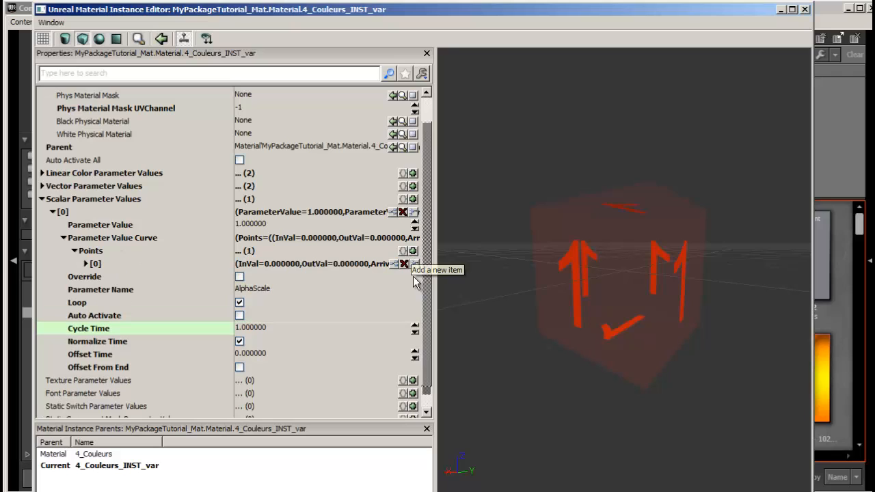
pyautogui.click(85, 263)
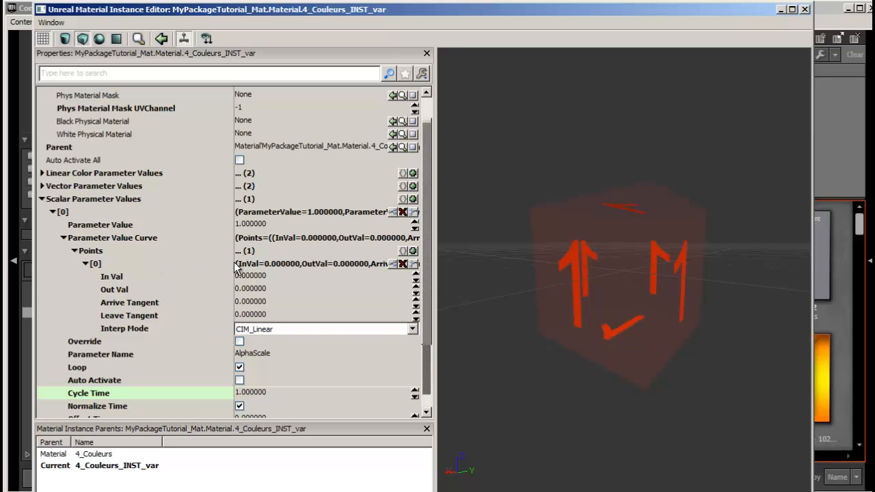
pyautogui.click(413, 251)
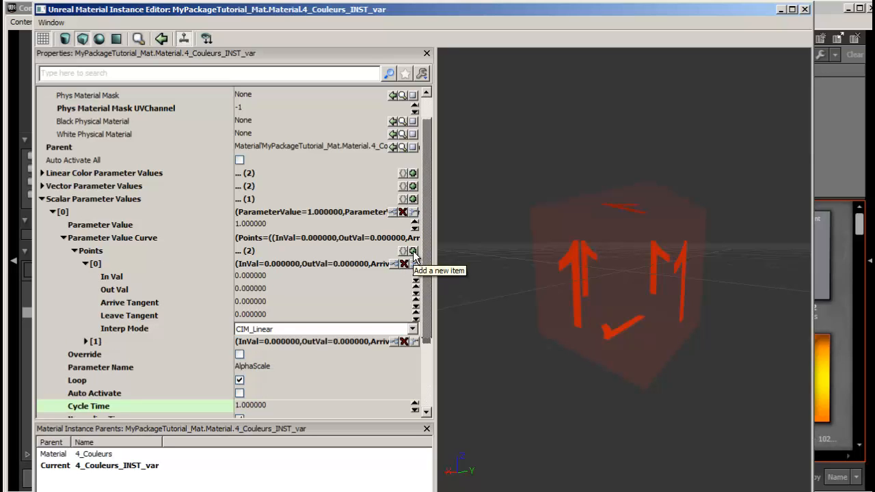
# Set the second point of the AlphaScale value curve to an In Val of 0.1 and an Out Val of 5
pyautogui.click(85, 341)
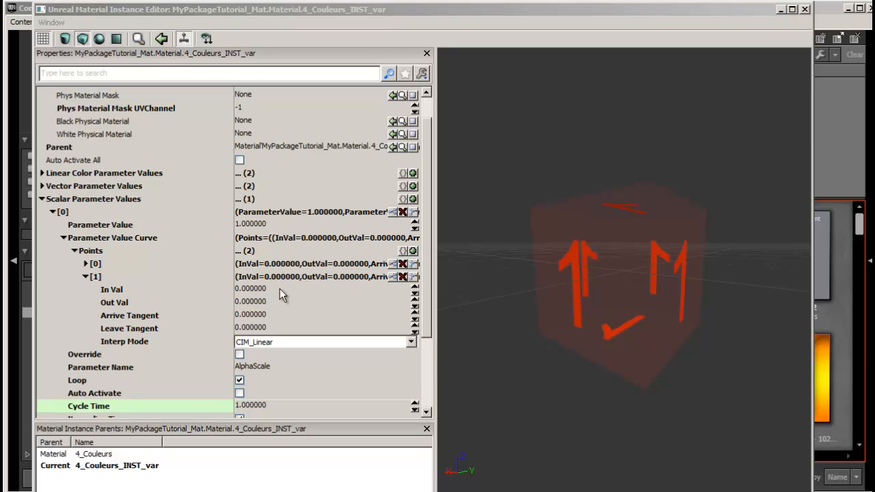
pyautogui.click(279, 288)
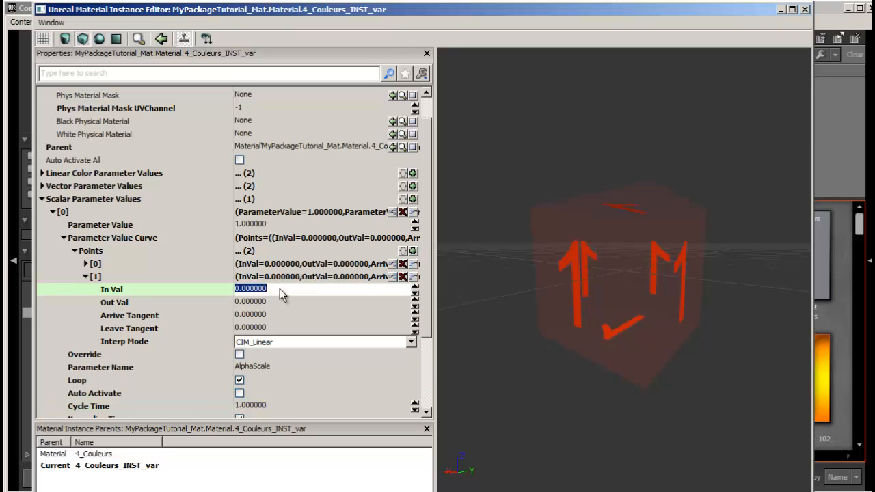
pyautogui.write('.1')
pyautogui.press('Return')
pyautogui.click(268, 302)
pyautogui.write('5')
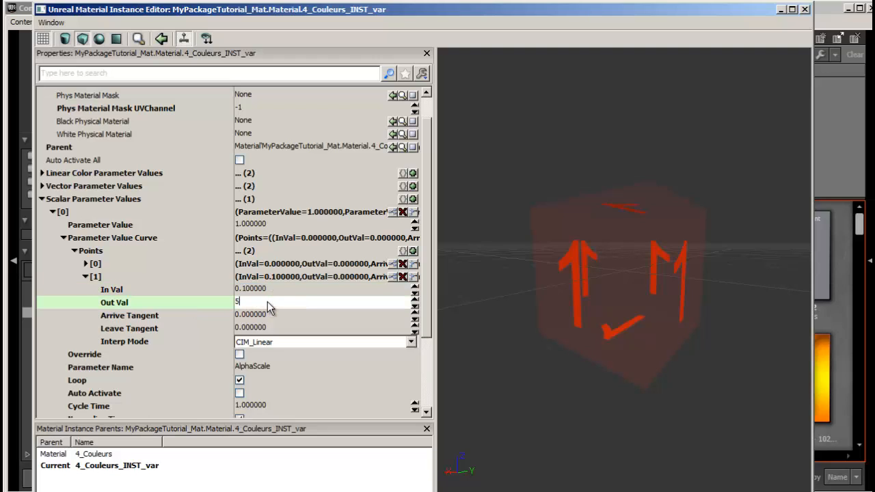
pyautogui.press('Return')
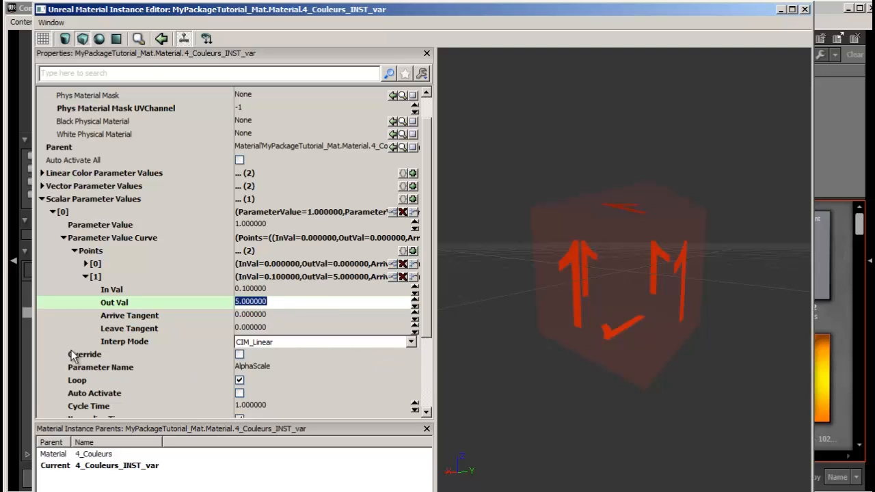
# Enable Override and Auto Activate for the AlphaScale parameter and set its Cycle Time to 2
pyautogui.click(239, 354)
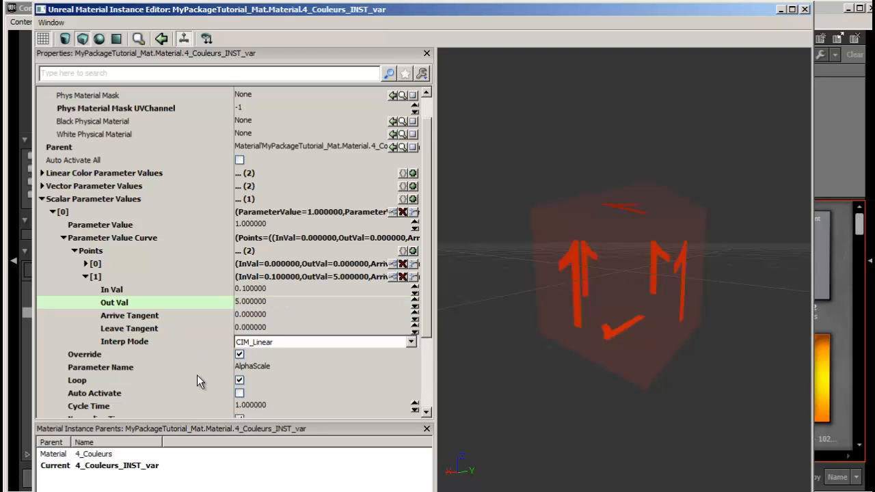
pyautogui.click(239, 395)
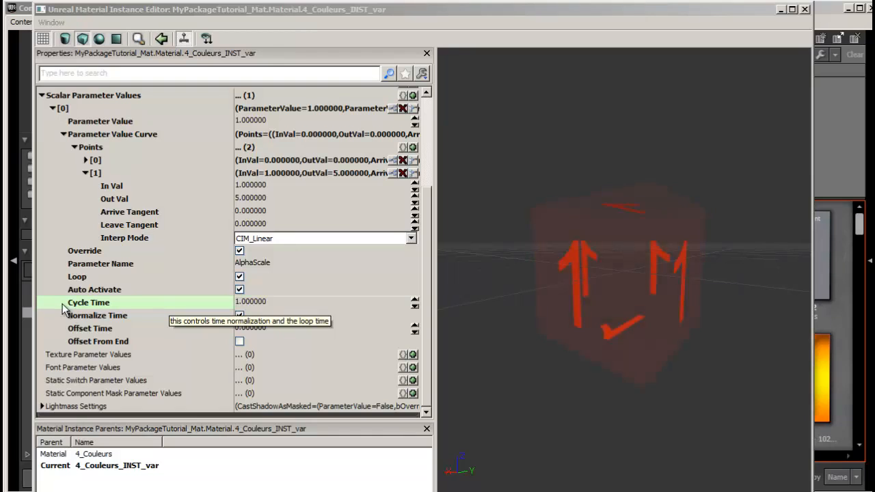
pyautogui.click(276, 307)
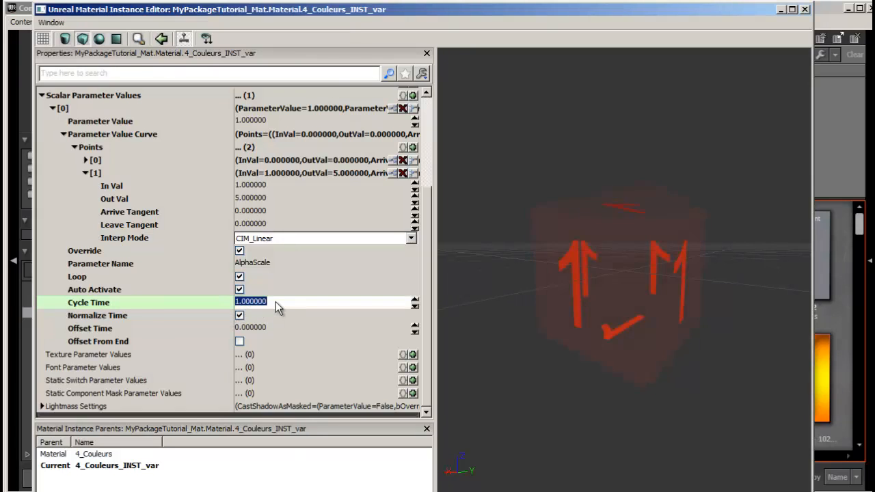
pyautogui.write('2')
pyautogui.press('Return')
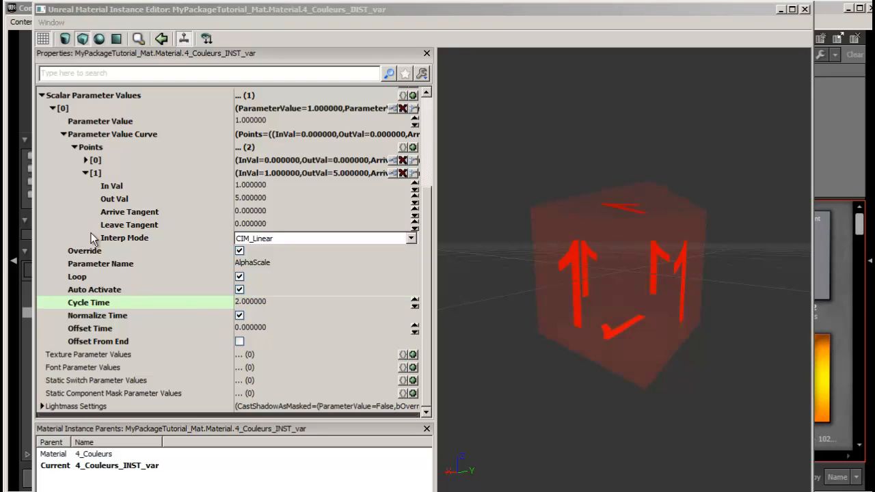
# Change the interpolation mode of the second AlphaScale curve point to CIM_Constant
pyautogui.click(410, 238)
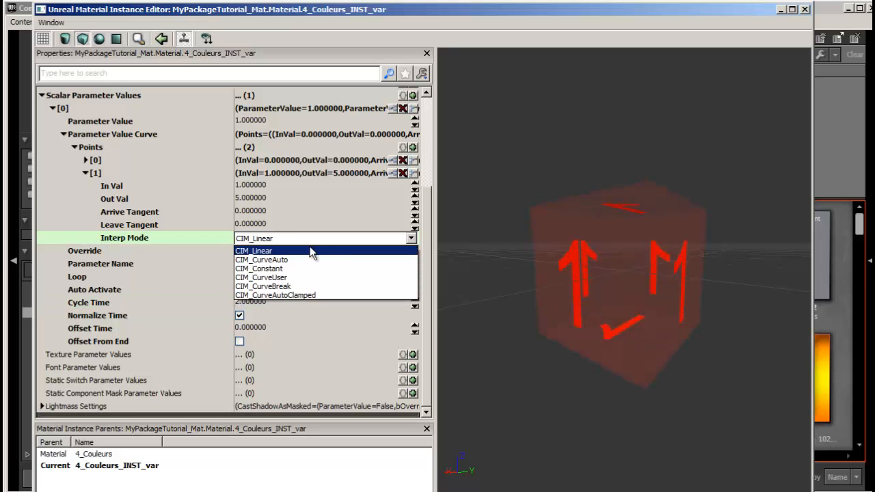
pyautogui.click(263, 269)
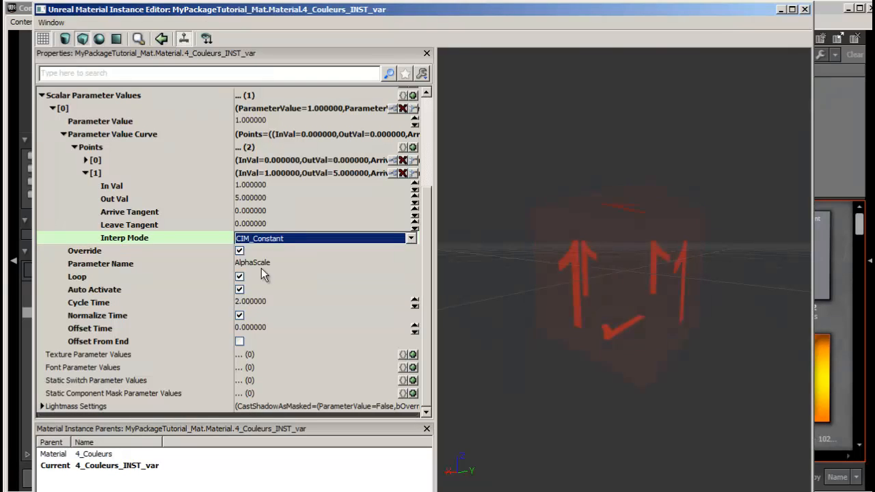